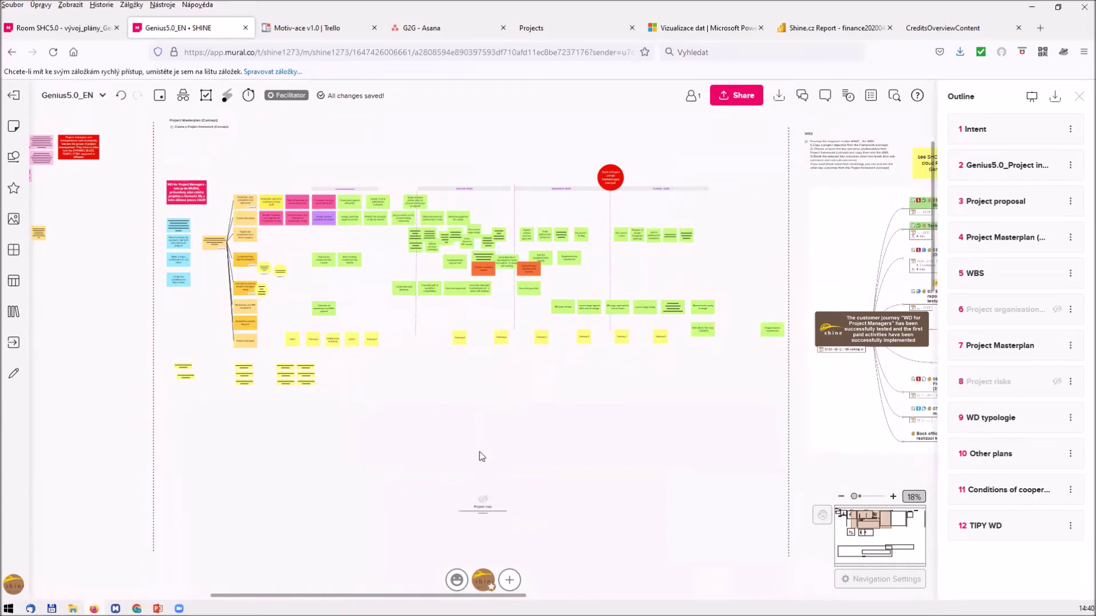
Step: Examine the Project Masterplan section of the Genius5.0_EN mural
scroll(480, 453, down, 10)
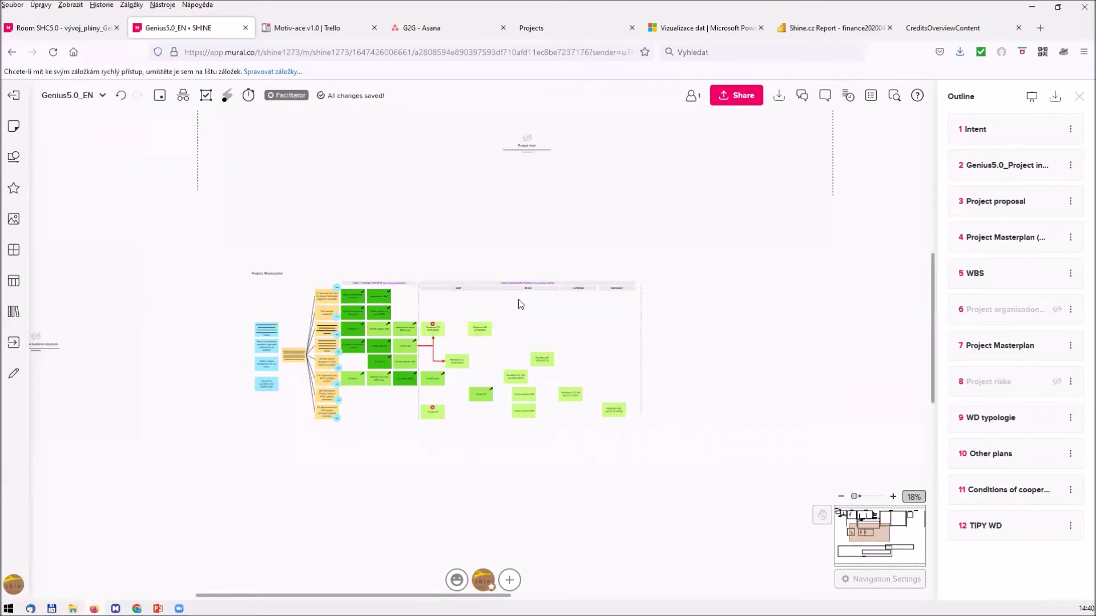
scroll(455, 252, up, 3)
scroll(460, 306, down, 2)
scroll(463, 298, down, 1)
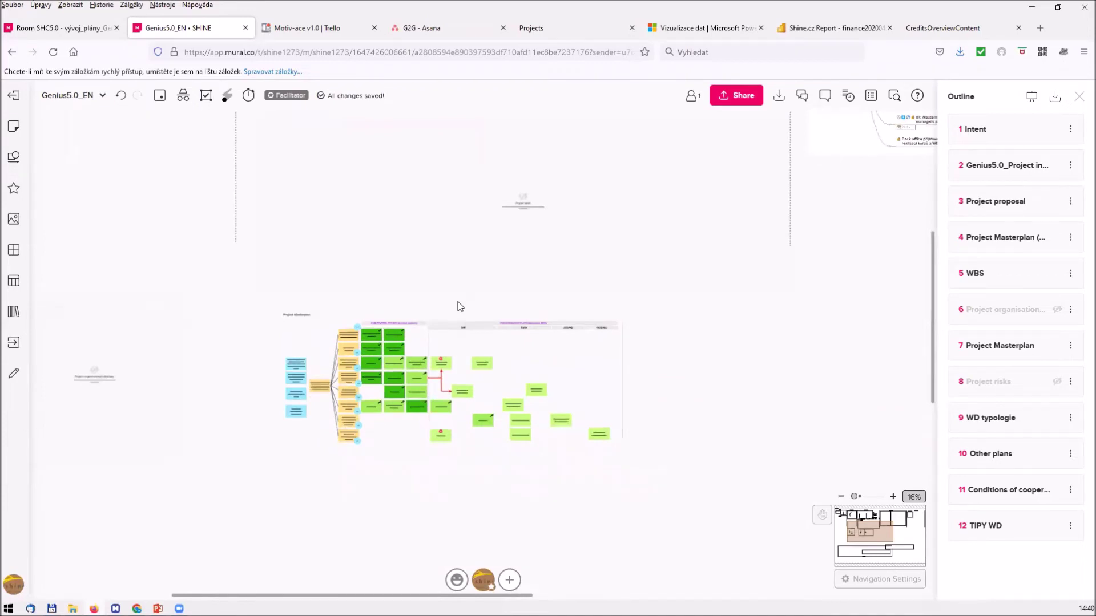
scroll(458, 303, up, 4)
scroll(486, 284, up, 2)
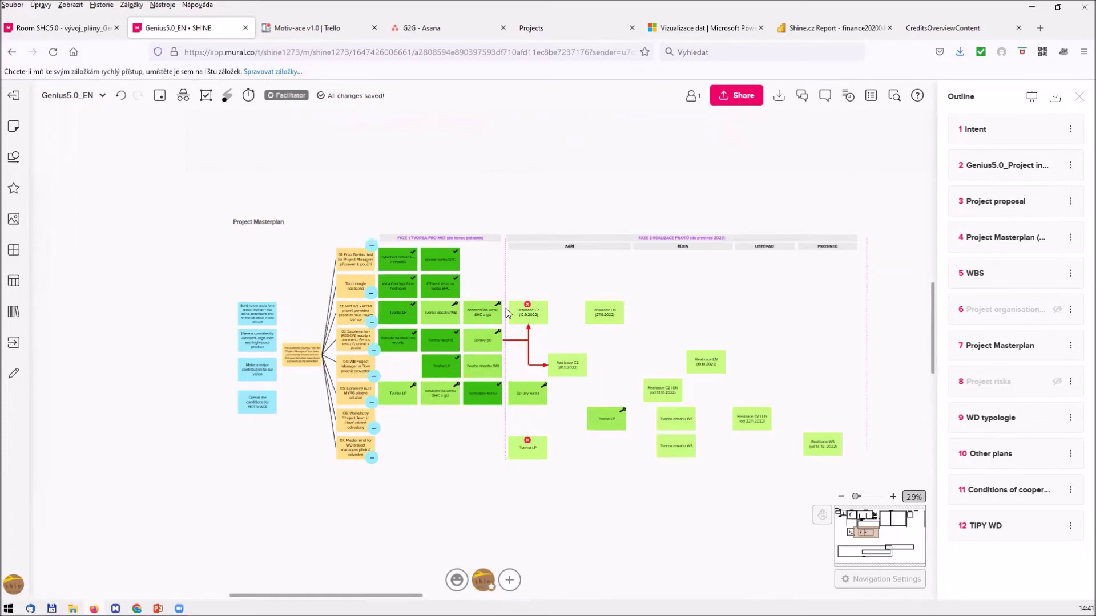
Step: View the WBS section of the mural and switch to MindManager to examine the detailed WBS program map
scroll(507, 311, down, 3)
drag(809, 226, 307, 457)
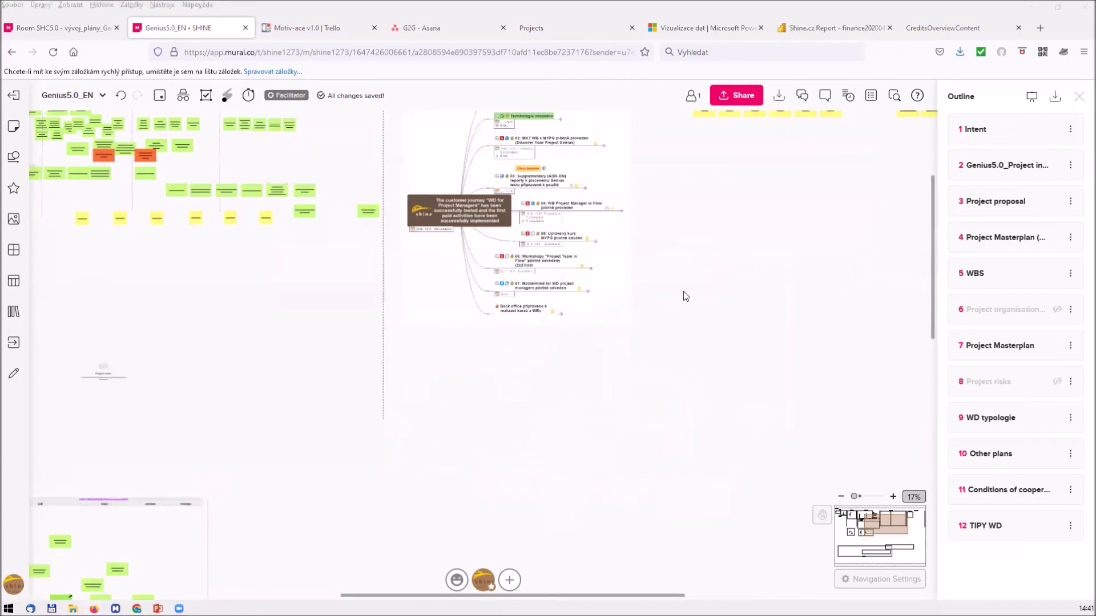
key(alt+Tab)
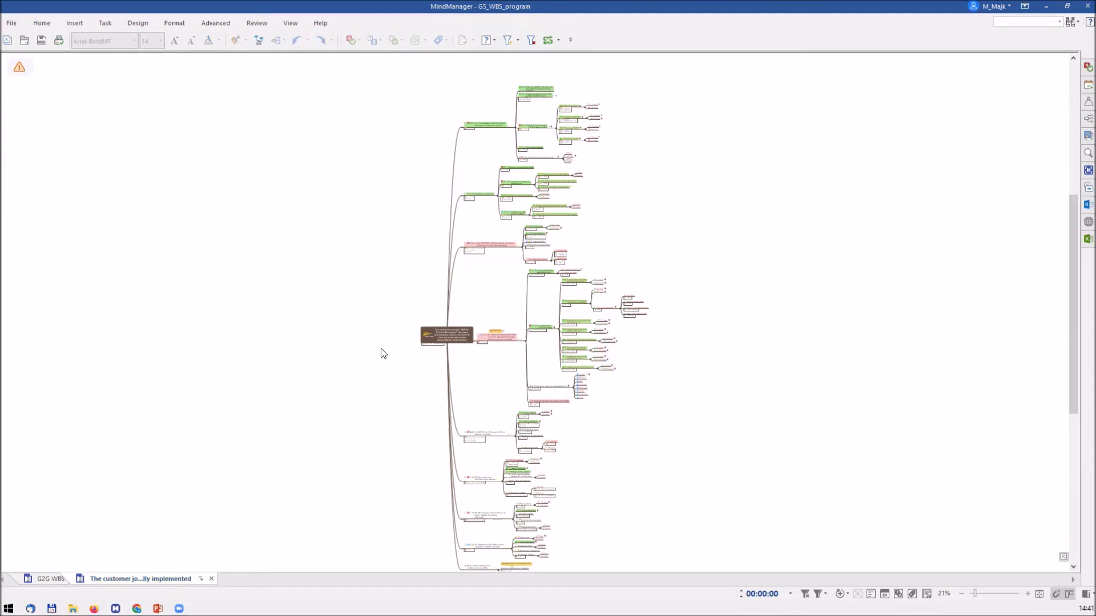
Step: Switch to the G2G project in Asana and review the details, subtasks and comments of task A1.3
key(alt+Tab)
click(451, 33)
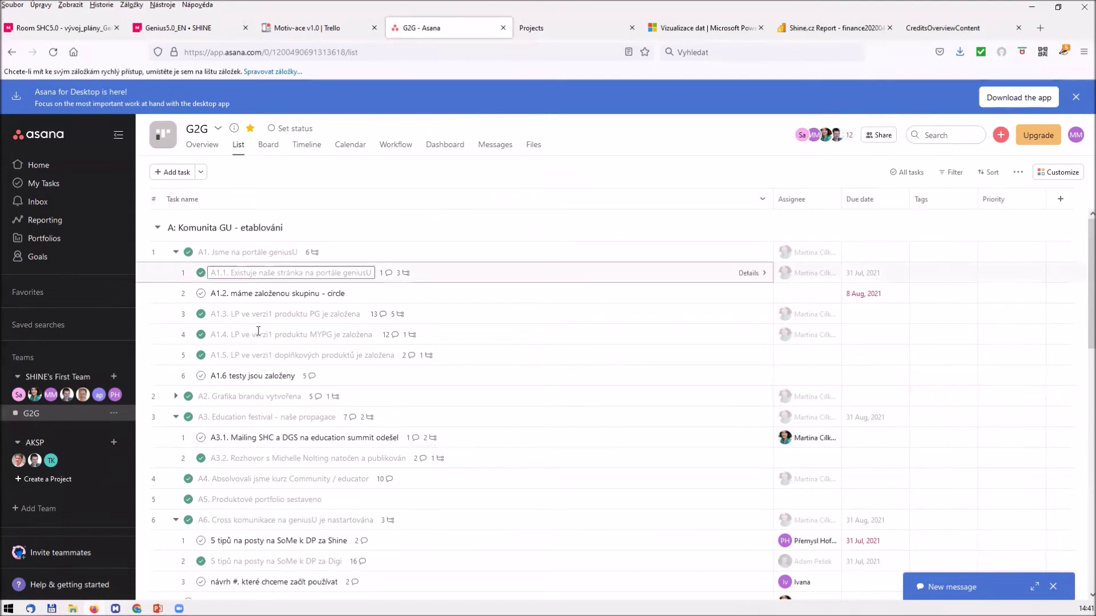
click(430, 314)
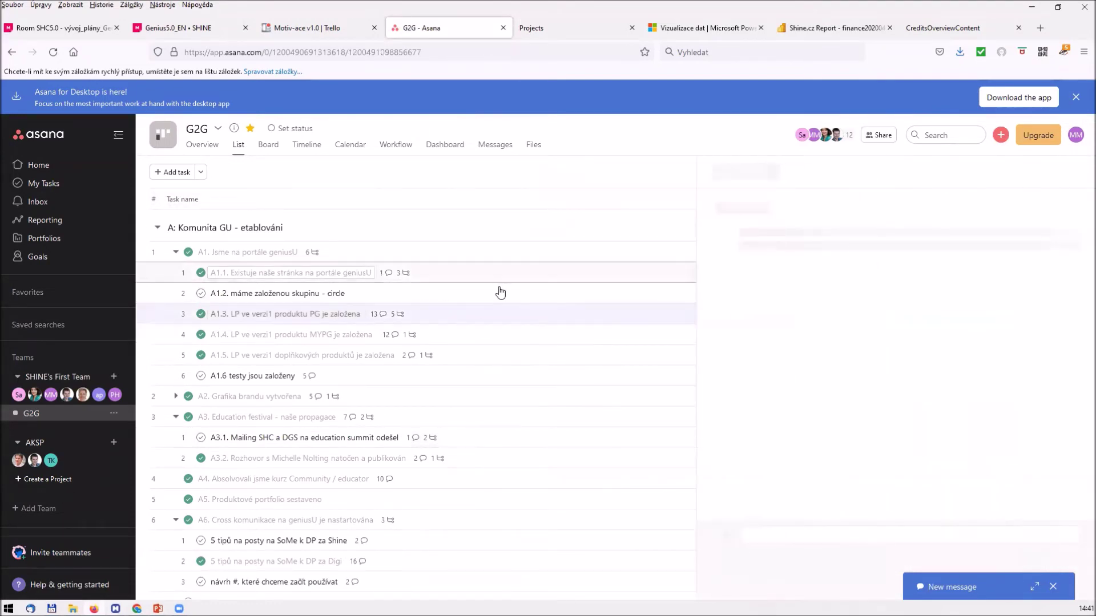
scroll(799, 445, down, 3)
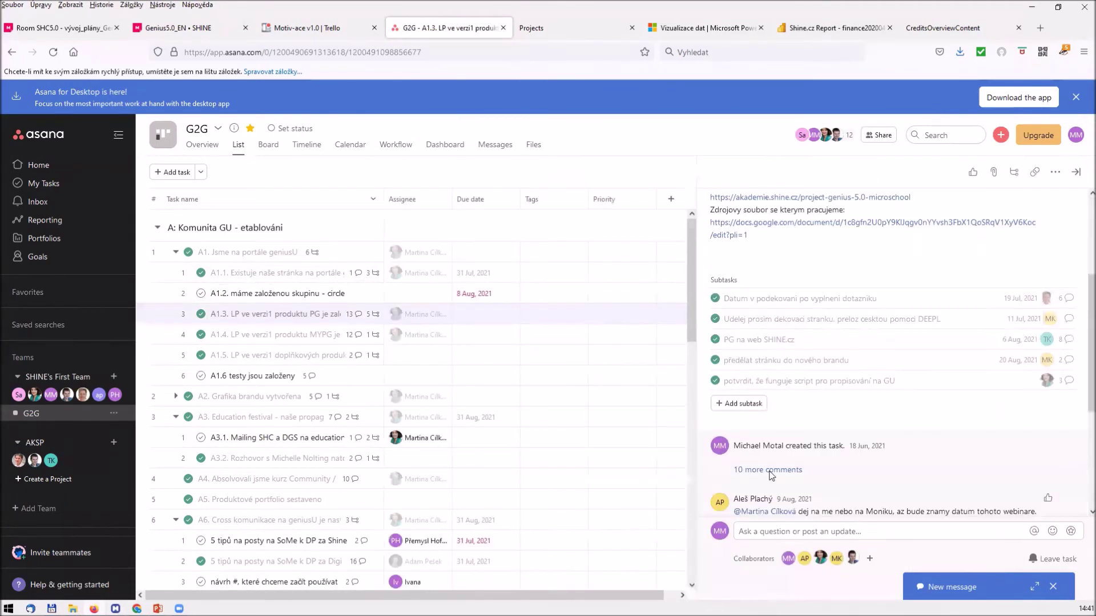
scroll(771, 252, down, 4)
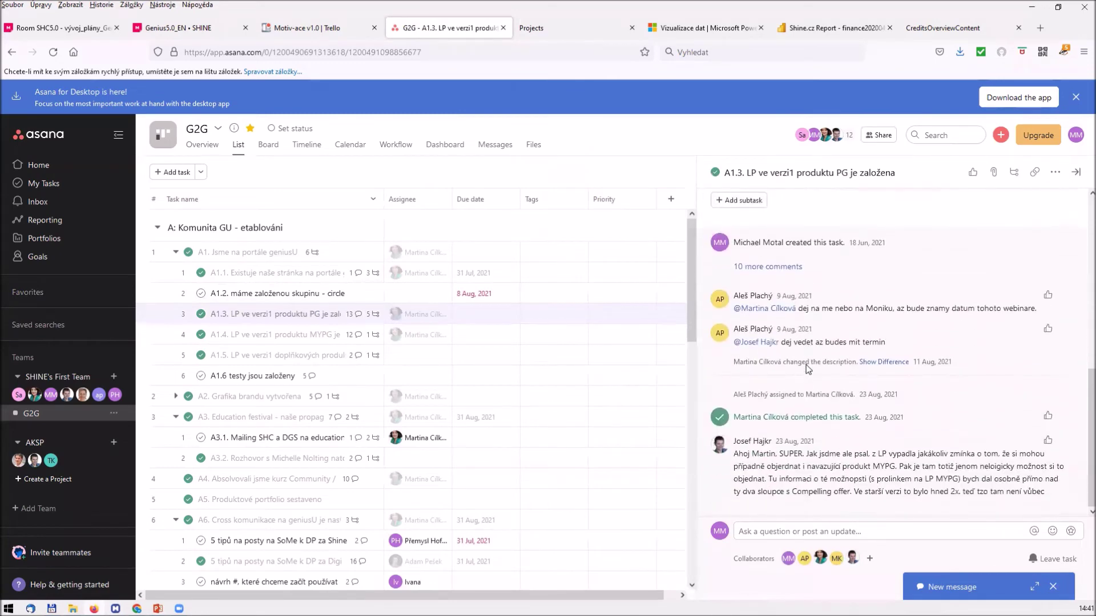
scroll(806, 368, up, 8)
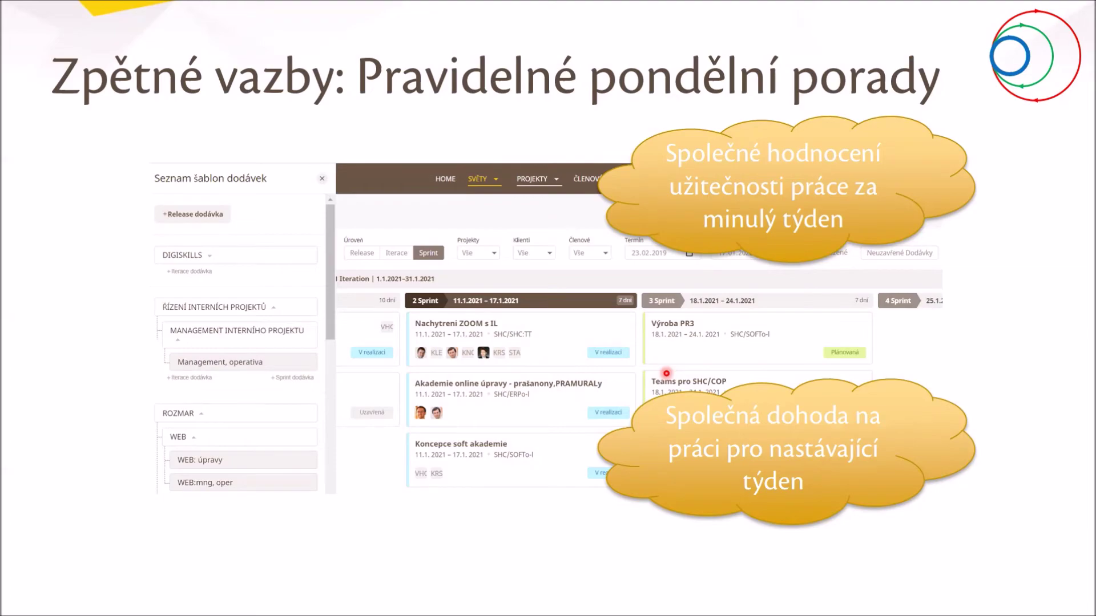
Step: Switch from the presentation to Motivace in the browser and open the Pozornosti of the Ukázkové příklady deliverable
key(alt+Tab)
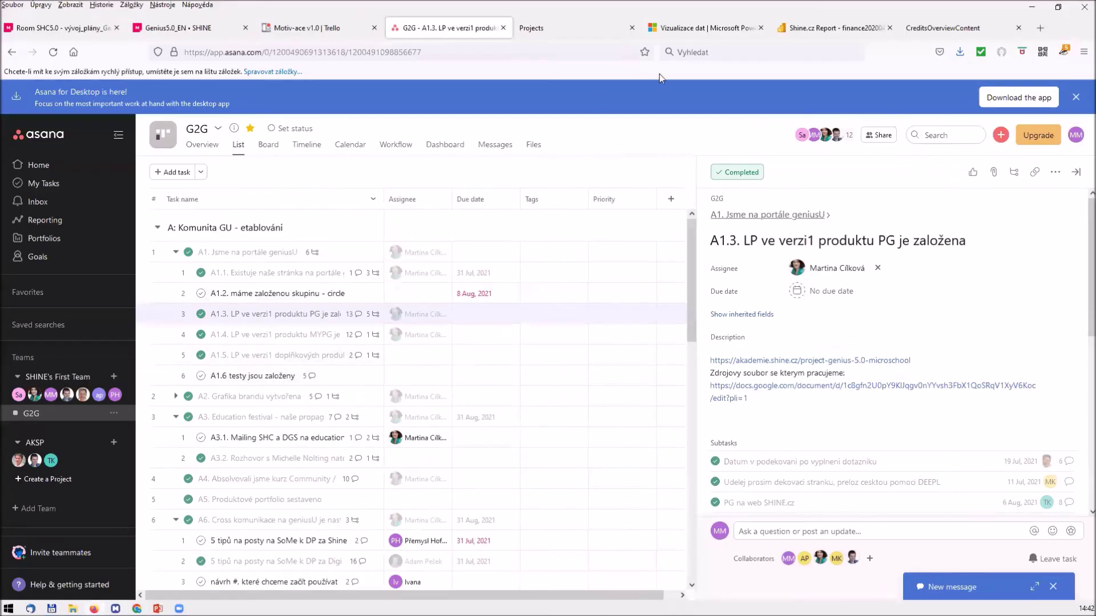
click(574, 28)
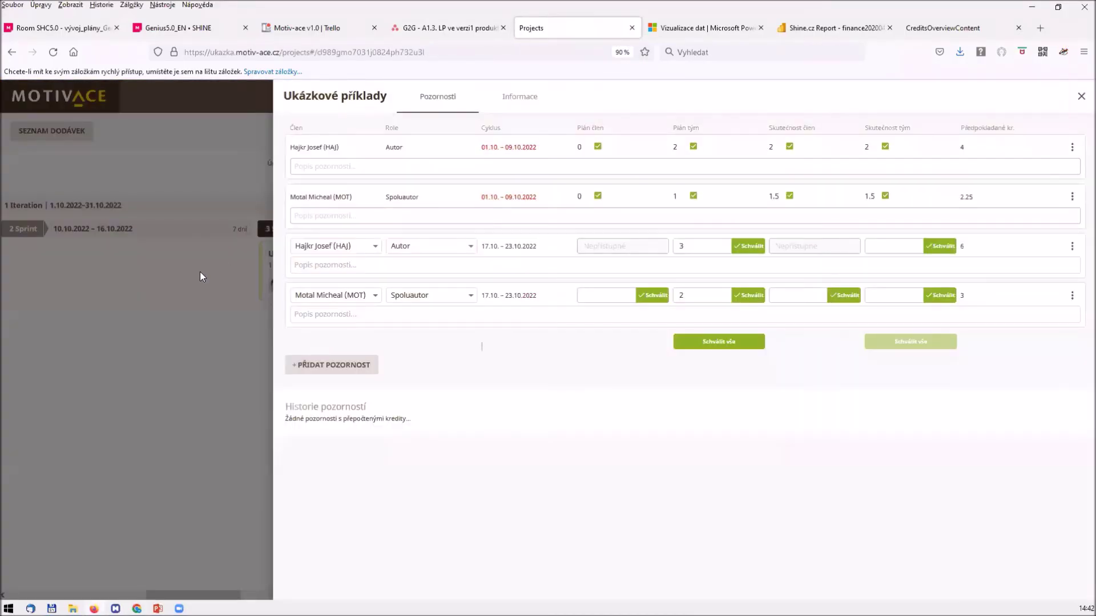
click(155, 368)
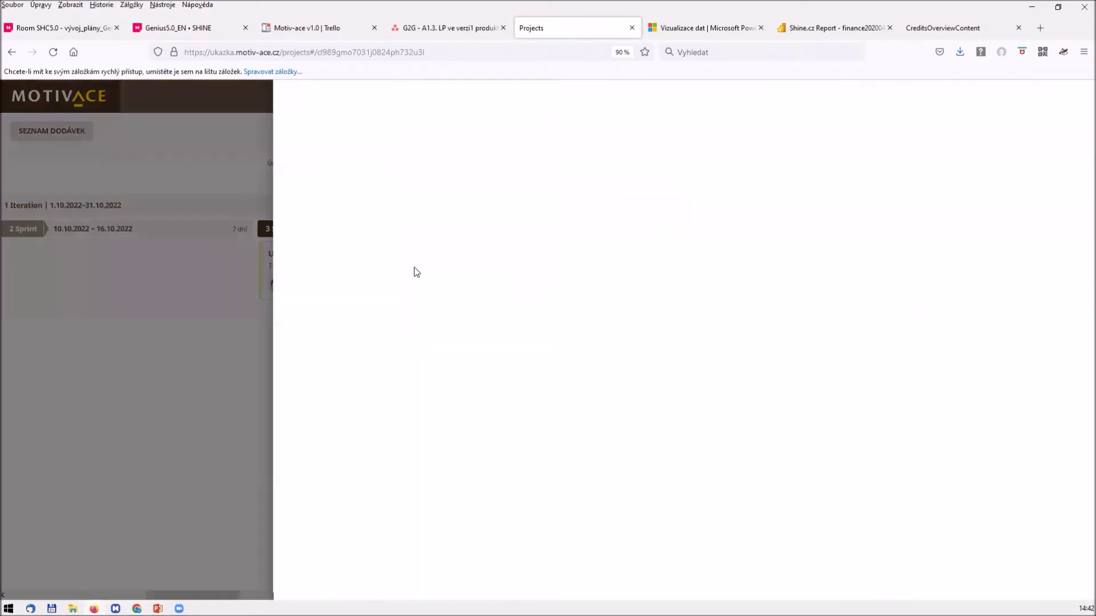
click(415, 271)
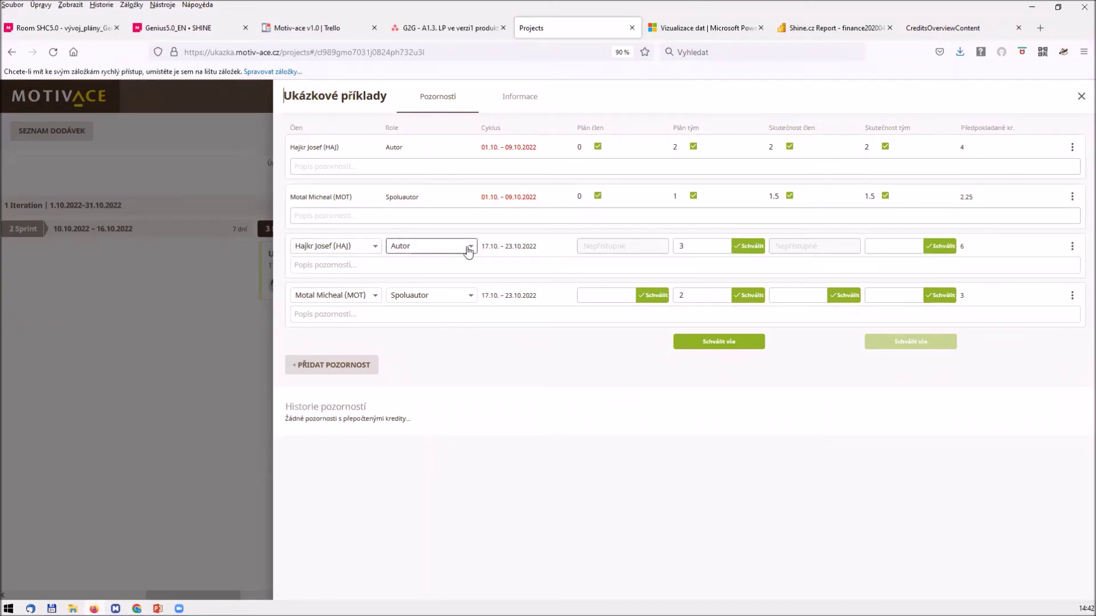
Step: Approve the team plan (Plán tým) for all attention entries of the 17.10. – 23.10.2022 cycle and close the deliverable
click(437, 309)
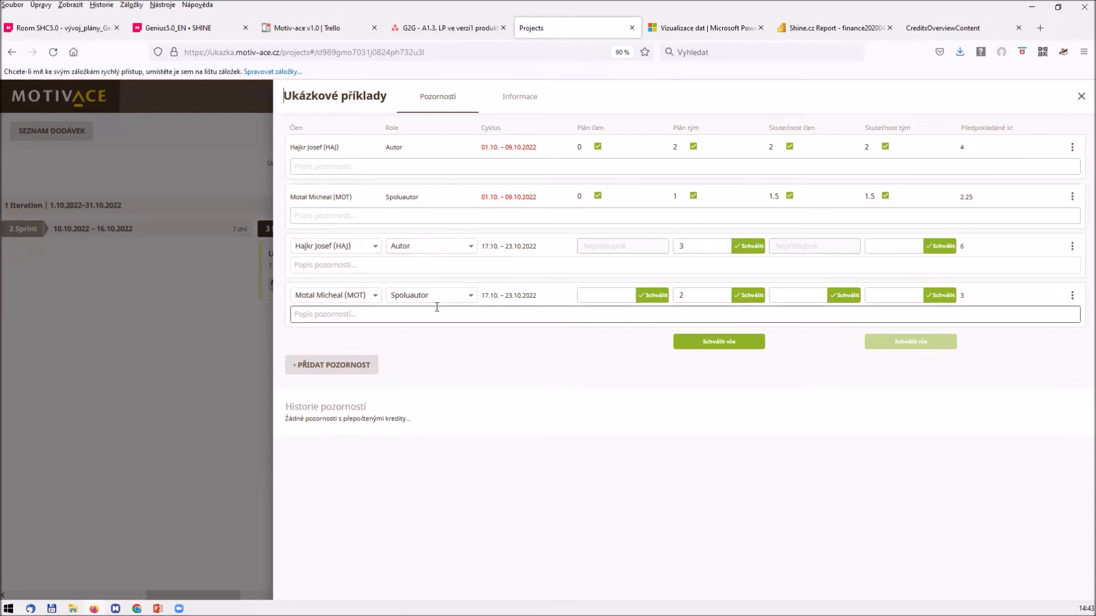
click(694, 296)
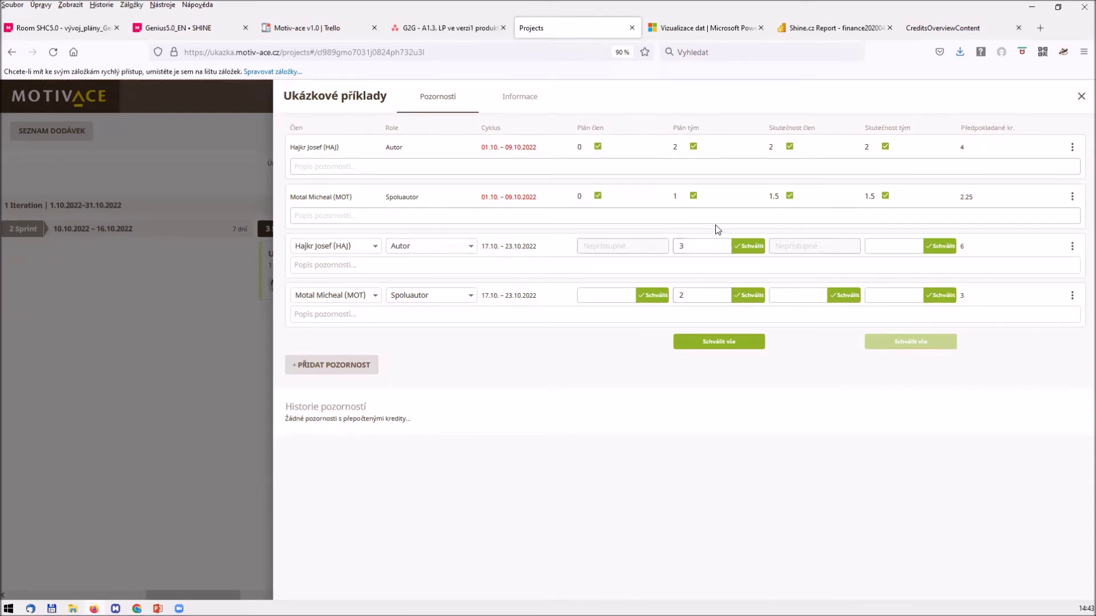
click(685, 293)
click(685, 320)
click(686, 247)
click(690, 299)
click(717, 341)
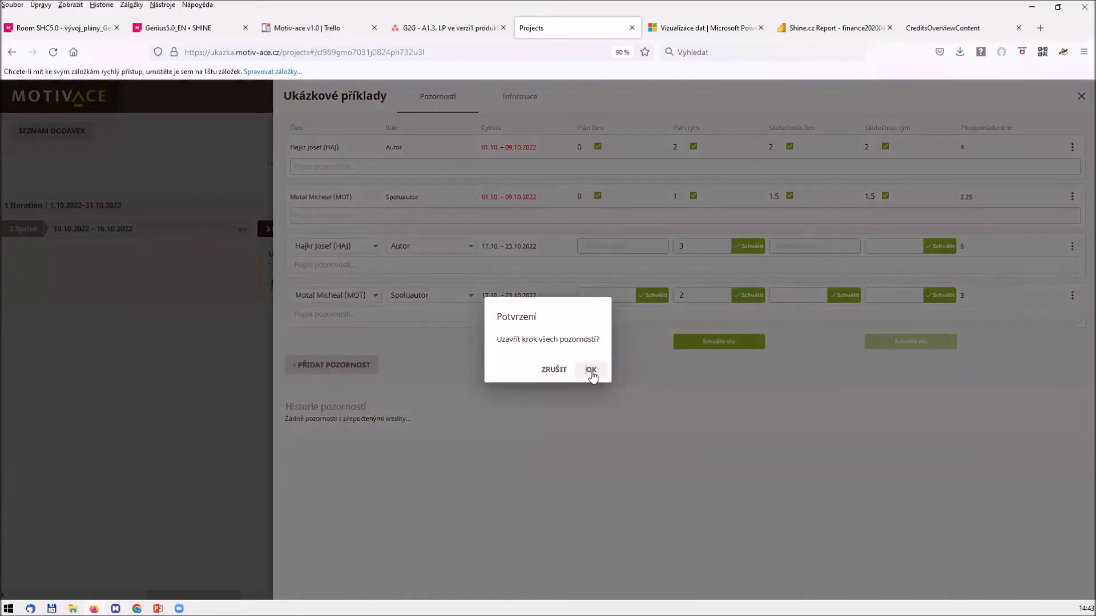
click(591, 371)
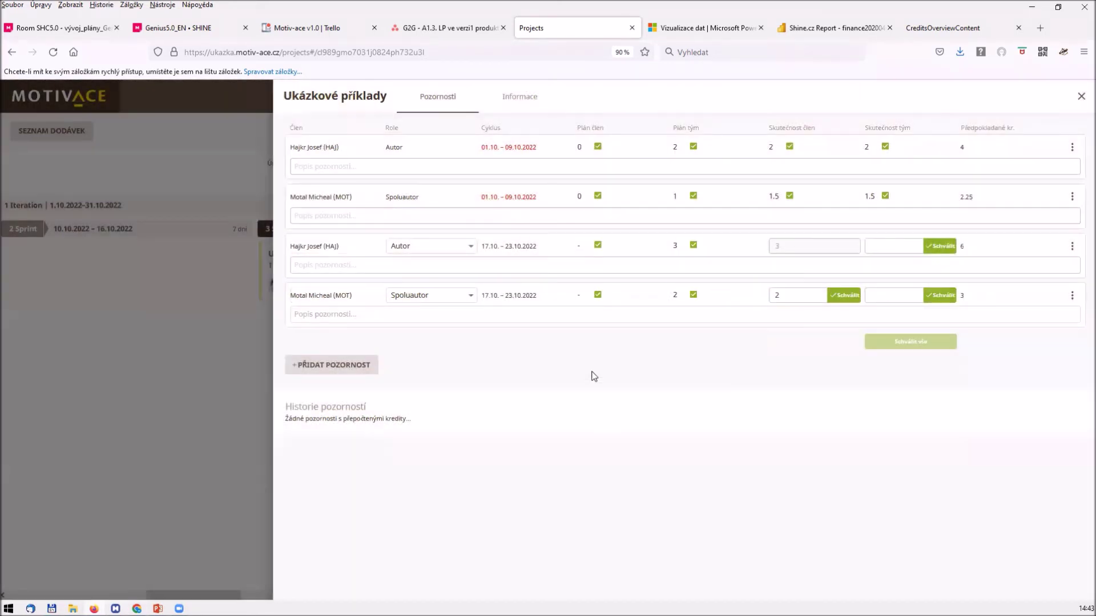
click(192, 454)
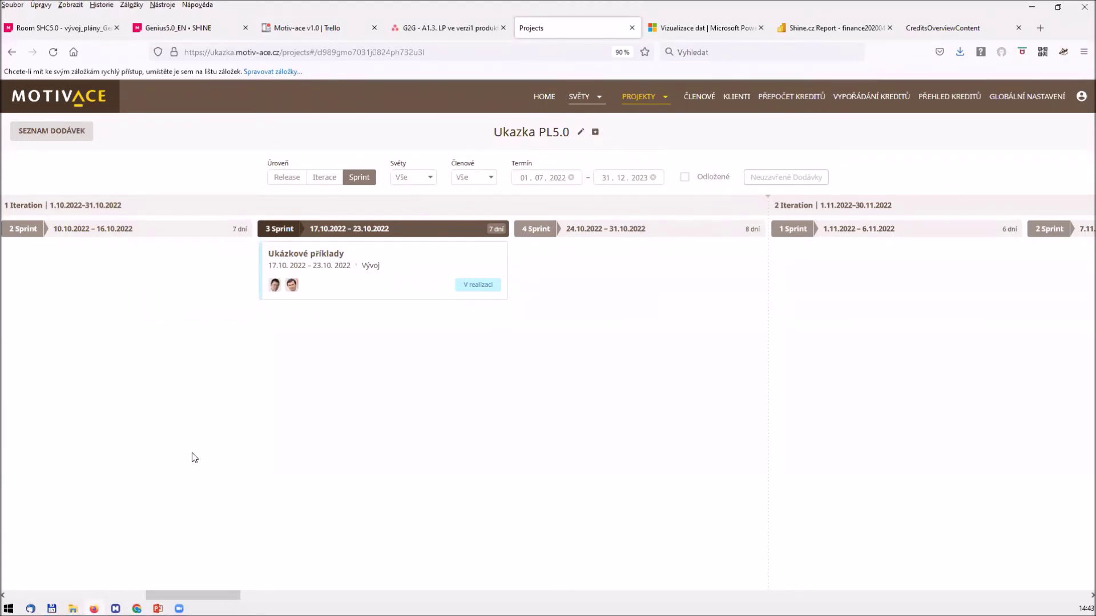
Step: On the personal overview (Můj přehled), set Skutečnost člen for Ukázkové příklady to 1.5 and approve it
click(62, 100)
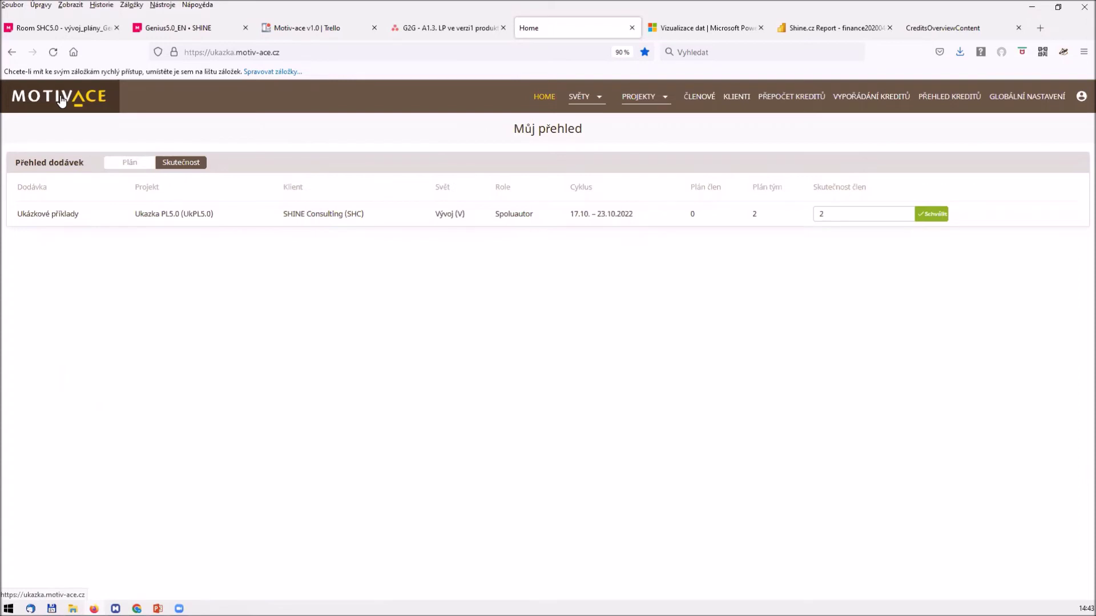
click(829, 216)
drag(829, 215, 814, 213)
text(1.5)
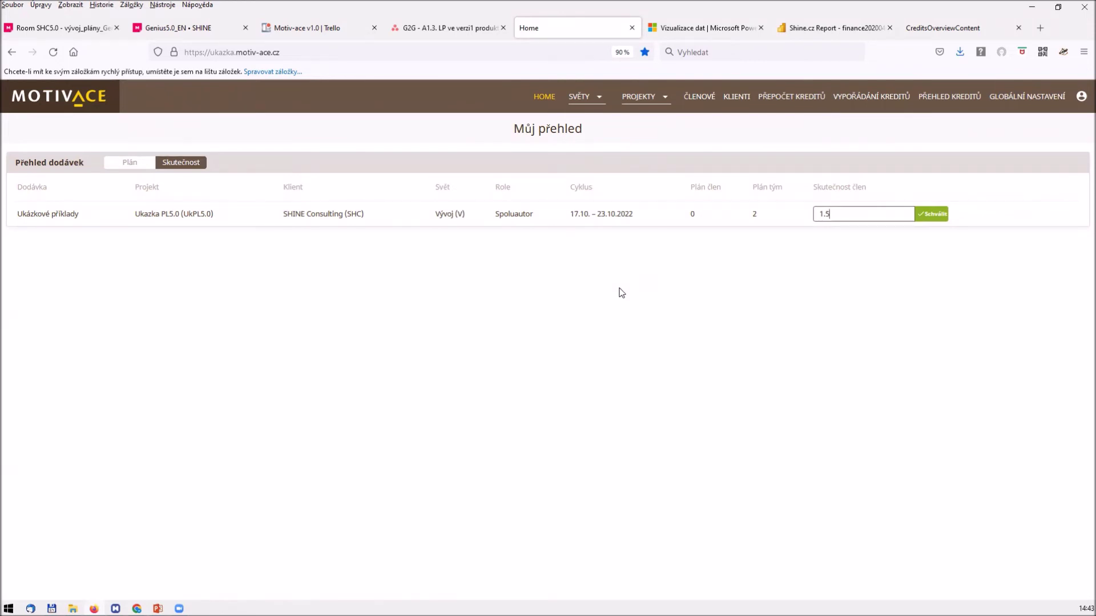
click(932, 215)
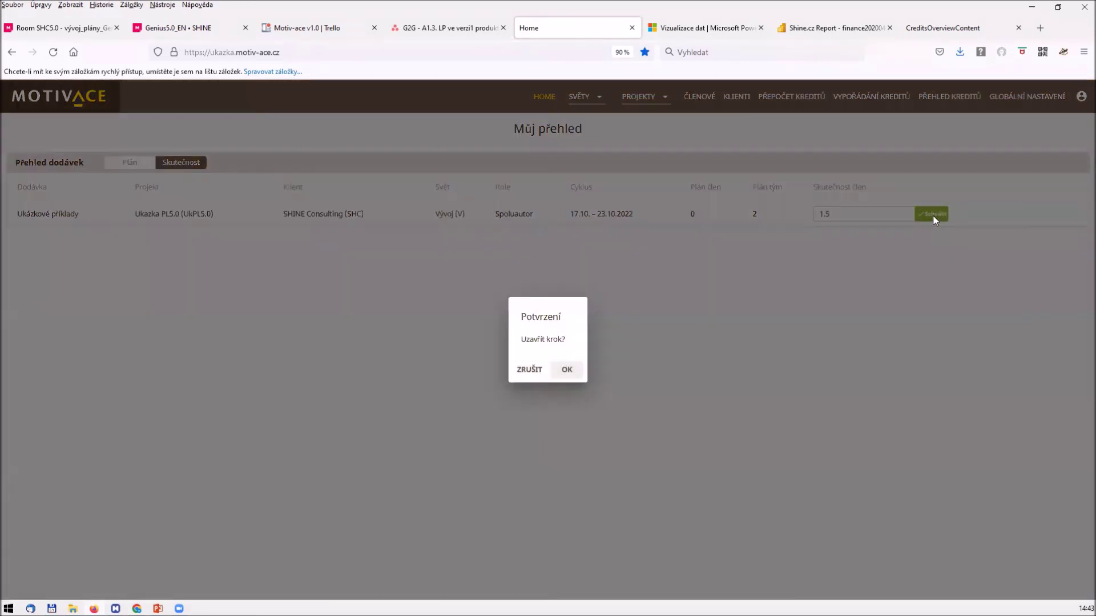
click(569, 372)
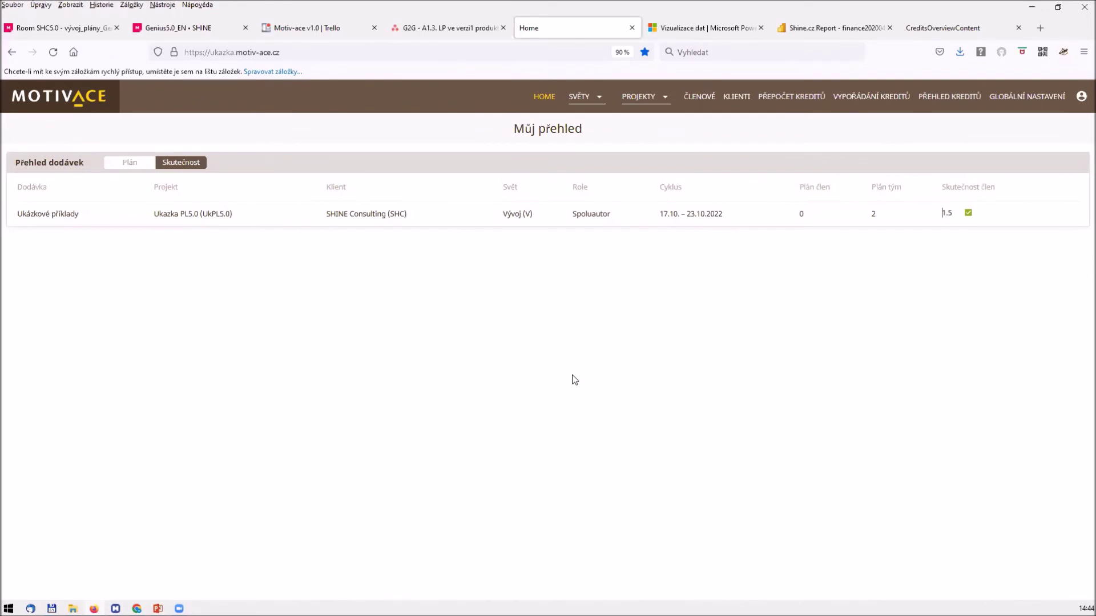
Step: In project Ukazka PL5.0's Ukázkové příklady deliverable, set the Spoluautor's Skutečnost tým to 2 for the 17.10. – 23.10.2022 cycle and approve all team actuals
click(639, 98)
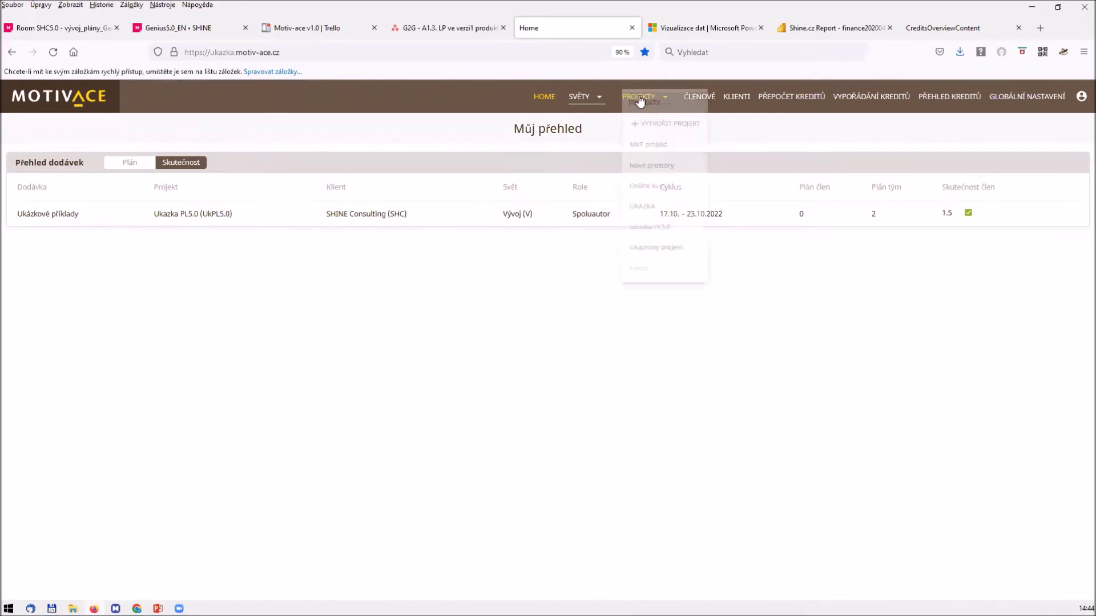
click(645, 246)
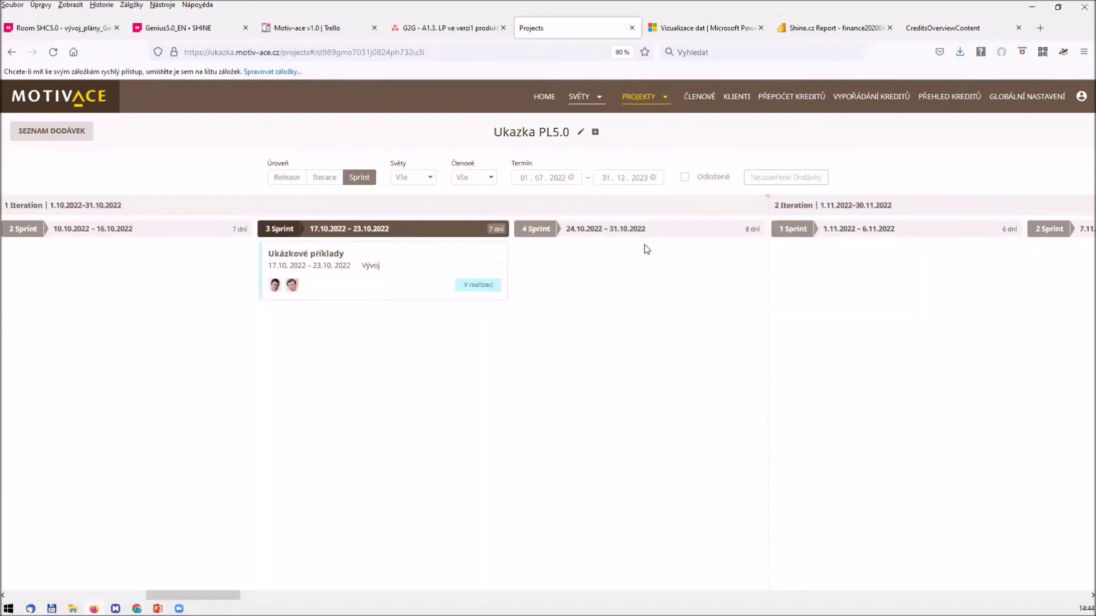
click(403, 271)
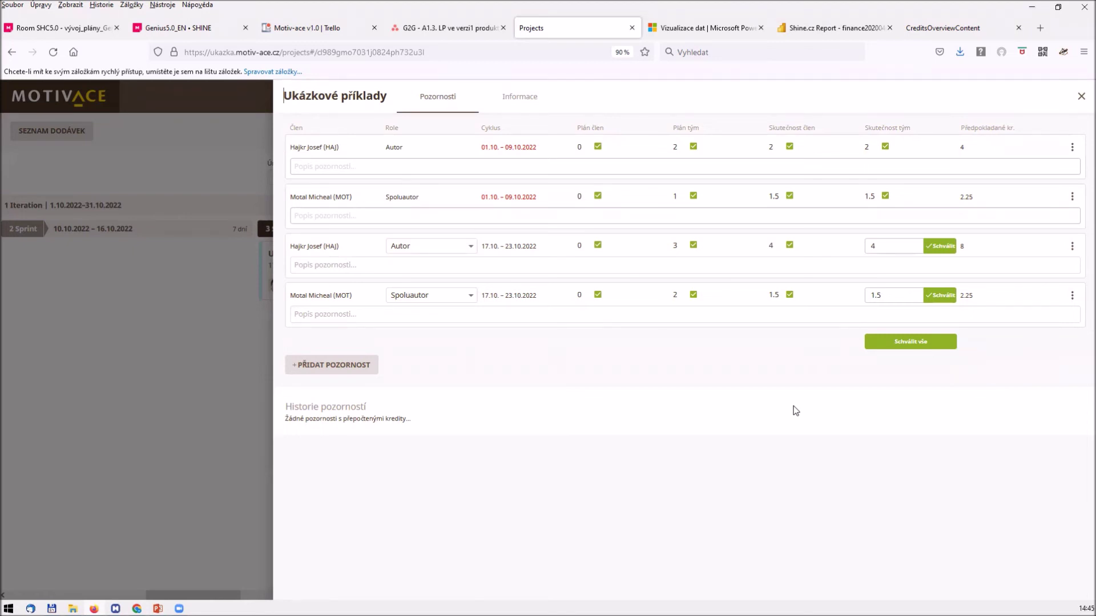
drag(888, 294, 840, 297)
text(2)
click(921, 347)
click(899, 346)
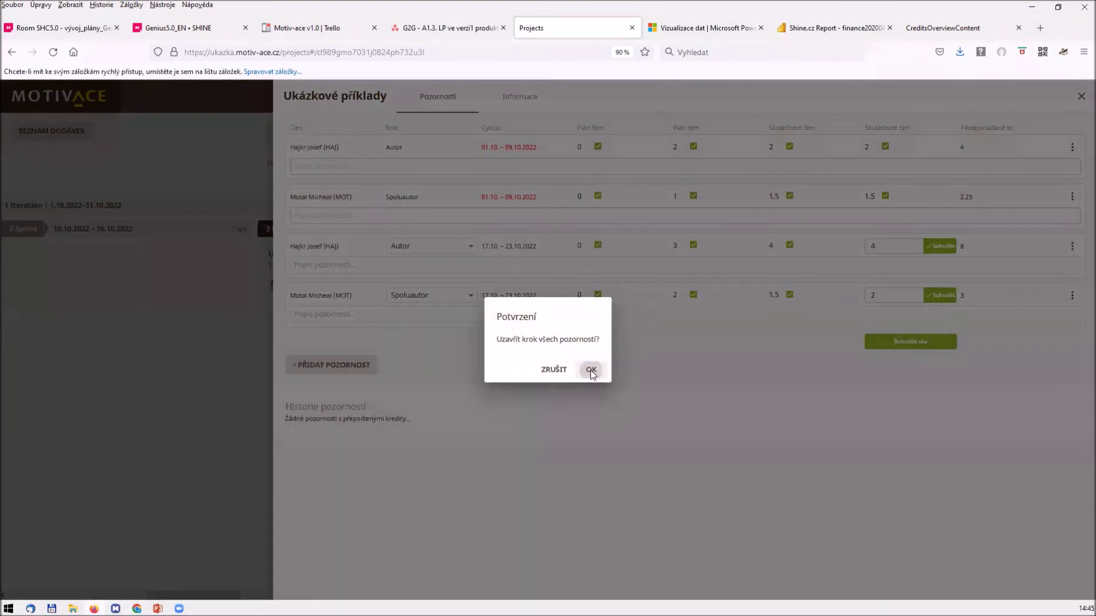
click(591, 371)
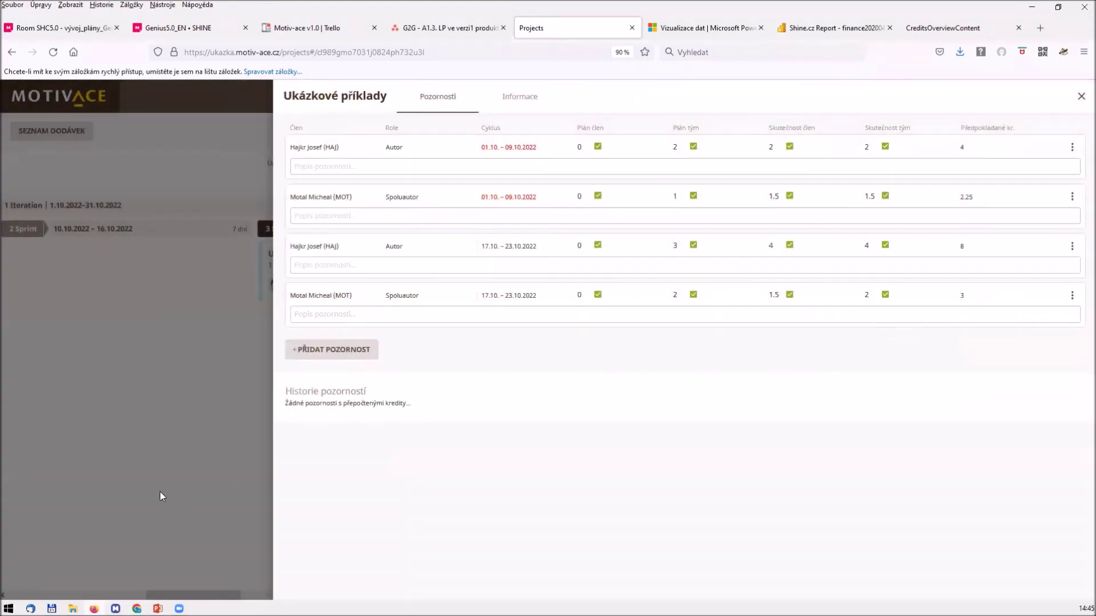
click(198, 493)
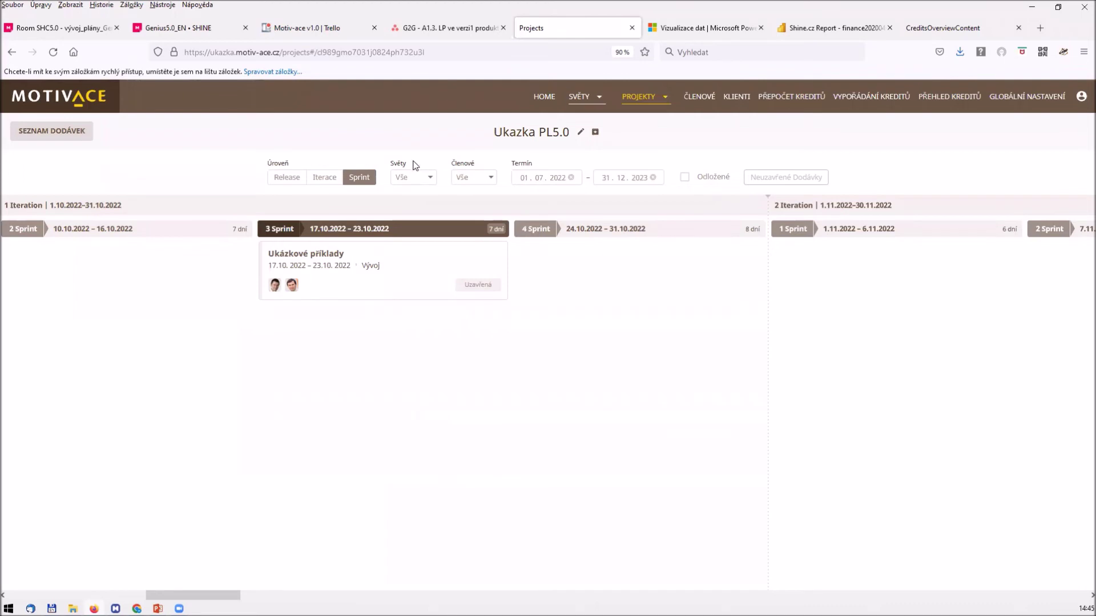
Step: In Přepočet kreditů, set the Deliverable coefficient of Ukázkové příklady to 2 and recalculate its credits
click(773, 100)
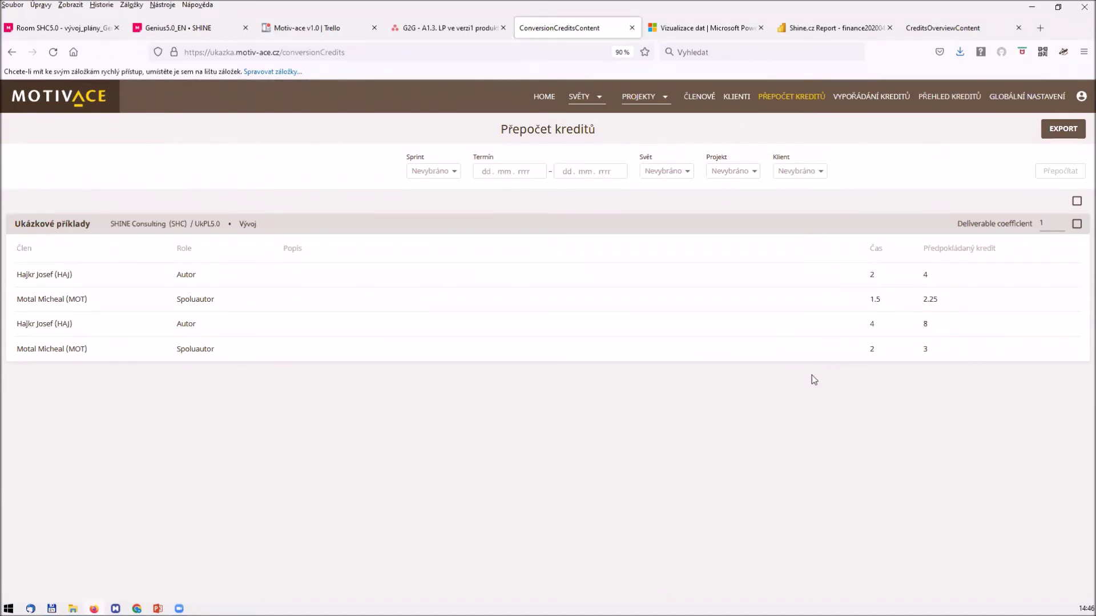
click(1050, 224)
double_click(1043, 223)
click(1047, 222)
text(2)
click(1076, 224)
click(1069, 173)
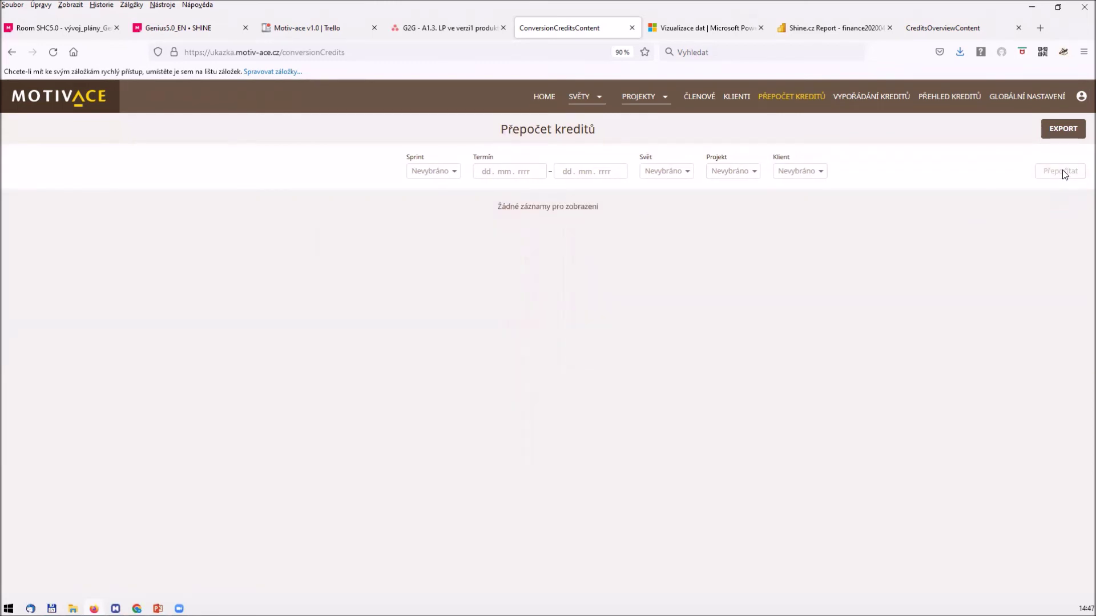
Step: View the credit settlement page, then examine the members' credits by world in the company's Přehled kreditů for release 1.7.2022 - 31.12.2022
click(862, 98)
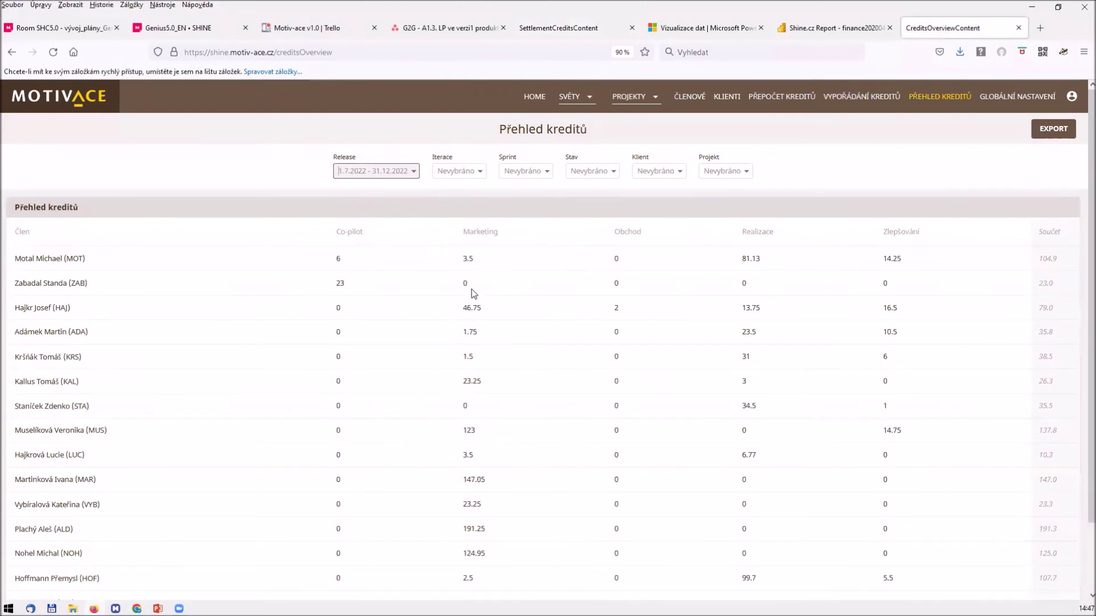
key(ctrl+plus)
key(ctrl+plus)
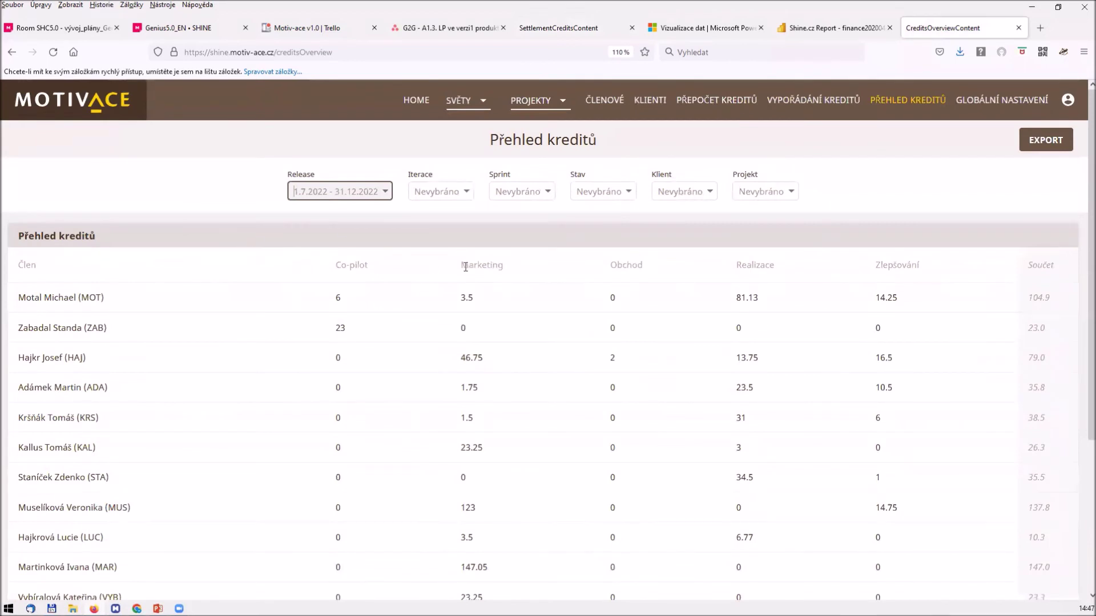
scroll(776, 328, down, 3)
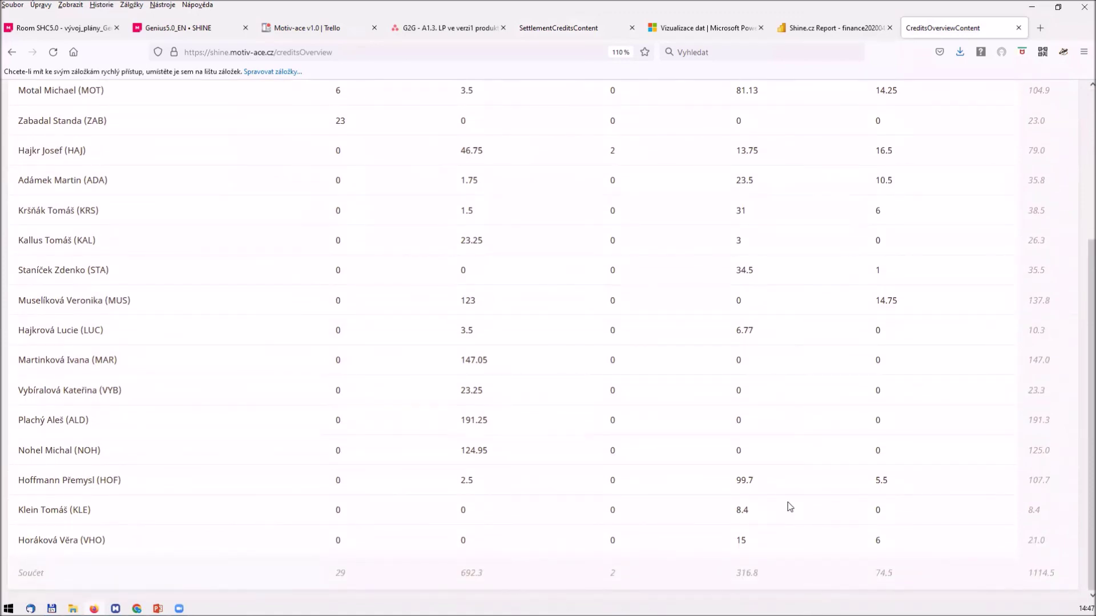
scroll(789, 507, up, 2)
scroll(789, 507, up, 2)
scroll(797, 367, down, 3)
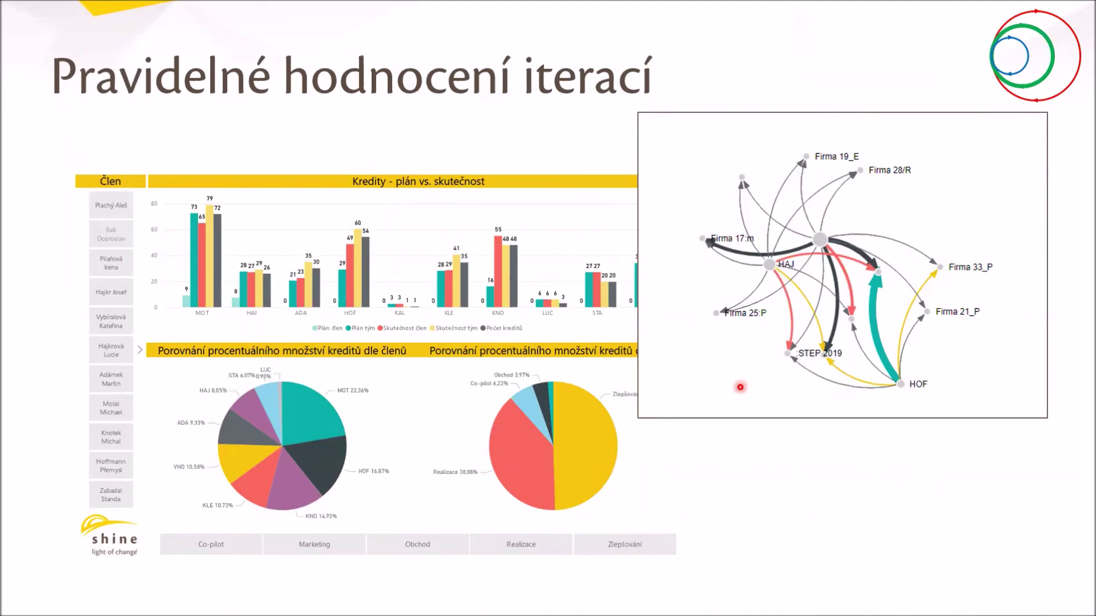
Step: Switch to the Shine.cz Report in Power BI, examine the enlarged Počet kreditů v čase chart and return to the report
key(alt+Tab)
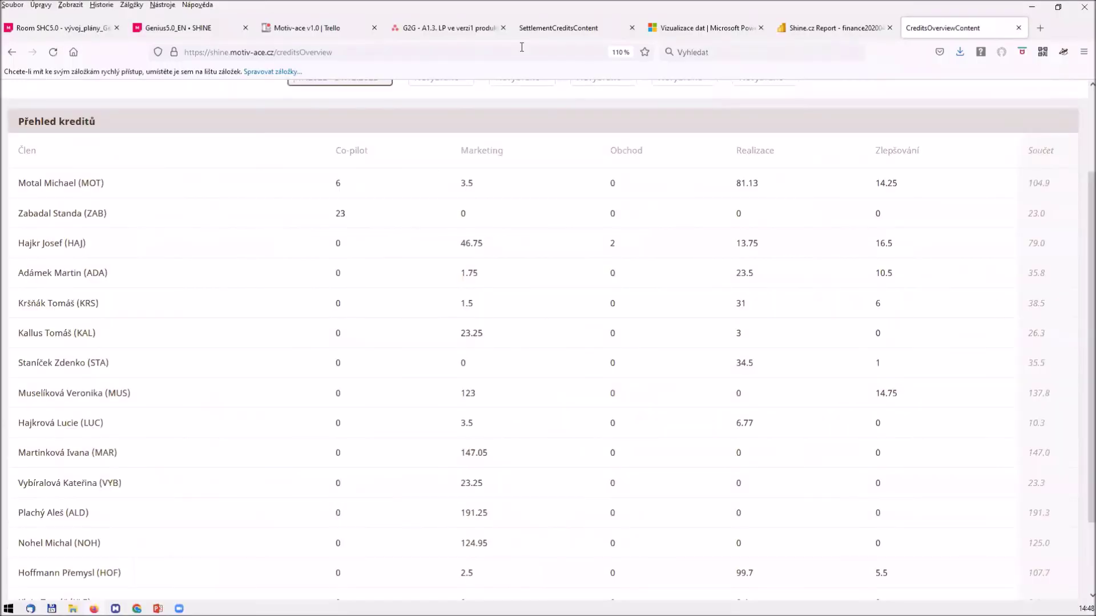
click(676, 30)
click(830, 27)
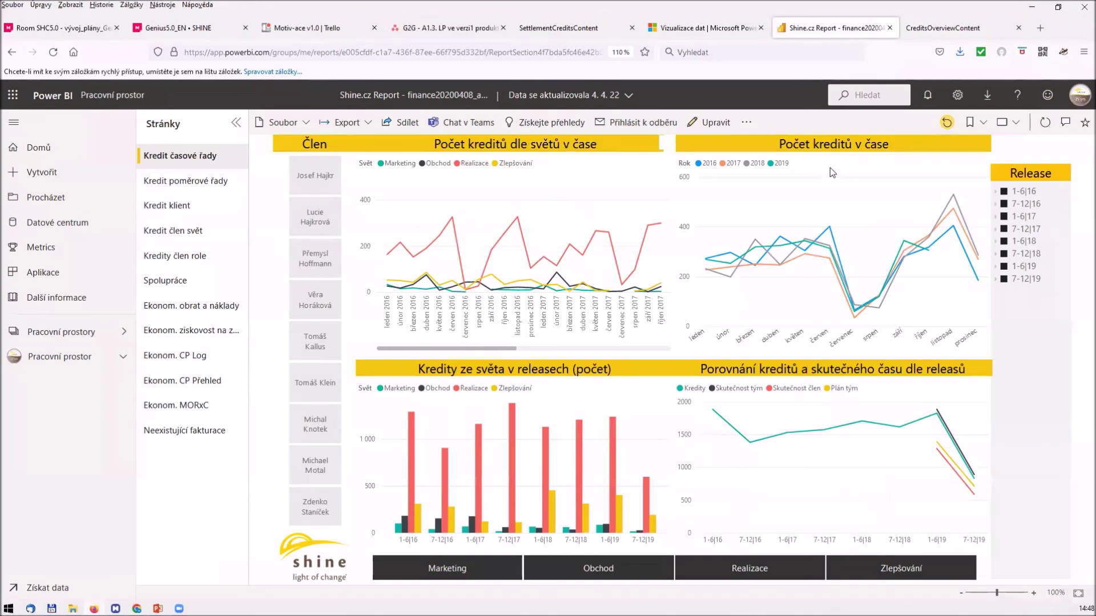
mouse_move(956, 165)
click(966, 145)
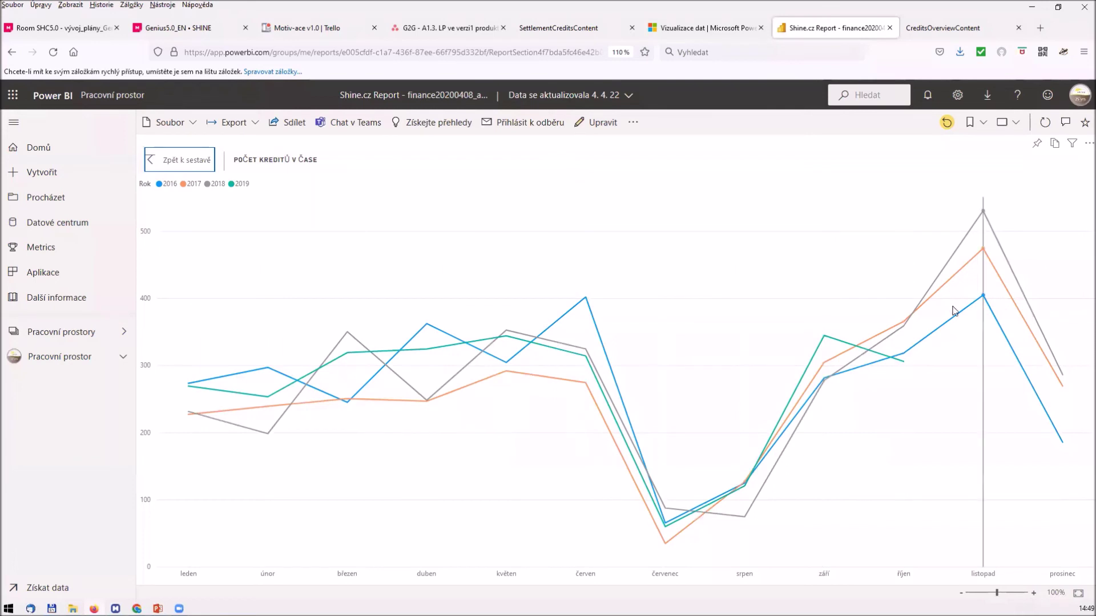
mouse_move(953, 306)
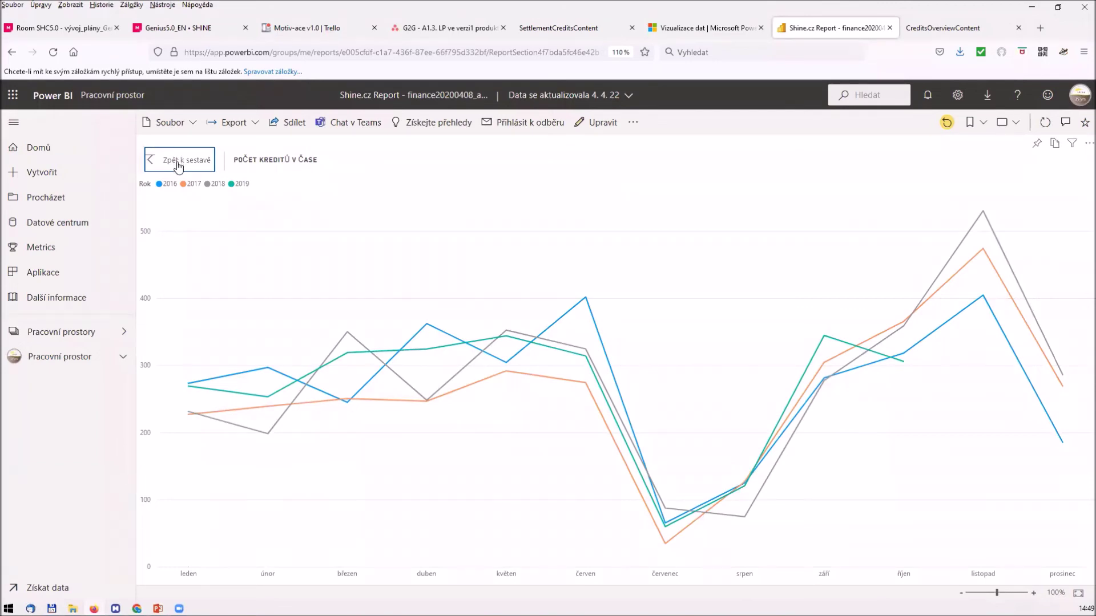
click(178, 165)
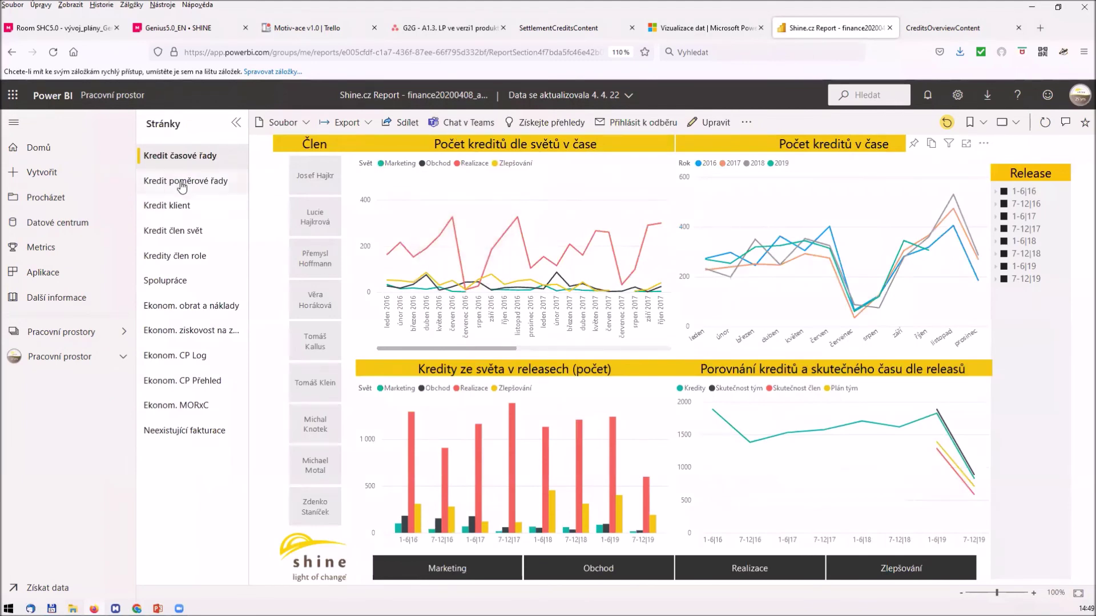
Step: On the Kredit poměrové řady page, filter the charts to release 7-12|19 and compare the Zlepšování and Realizace worlds one after the other
click(181, 189)
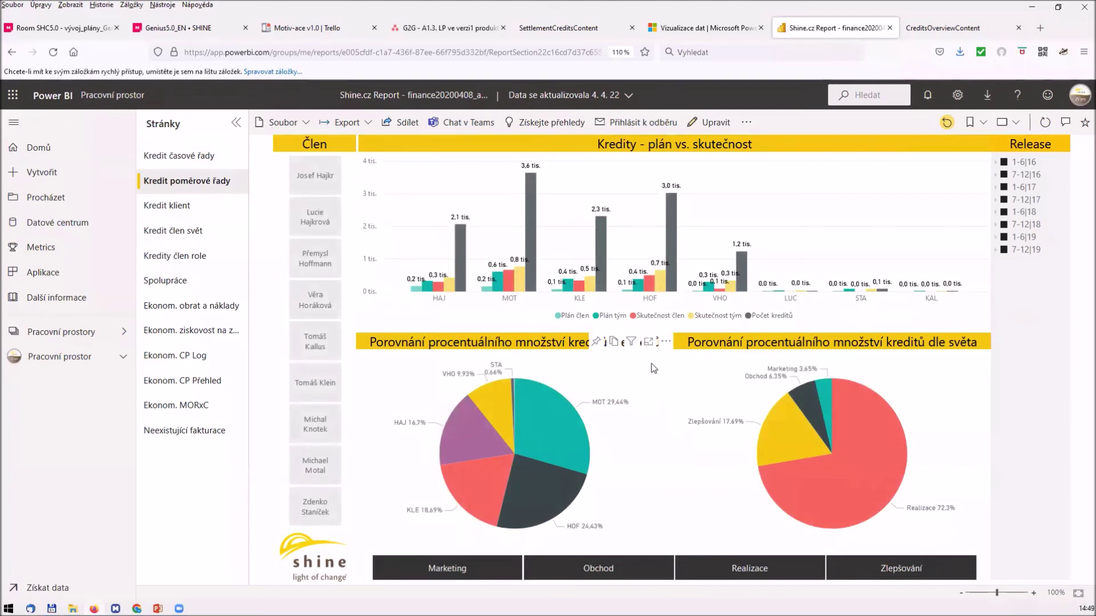
click(737, 570)
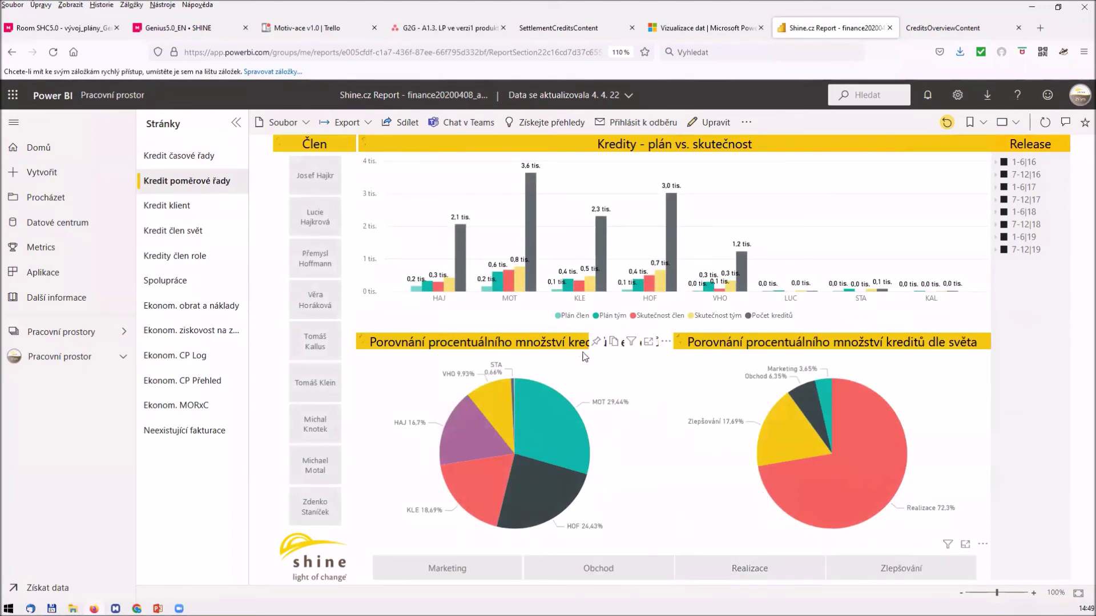
click(1004, 251)
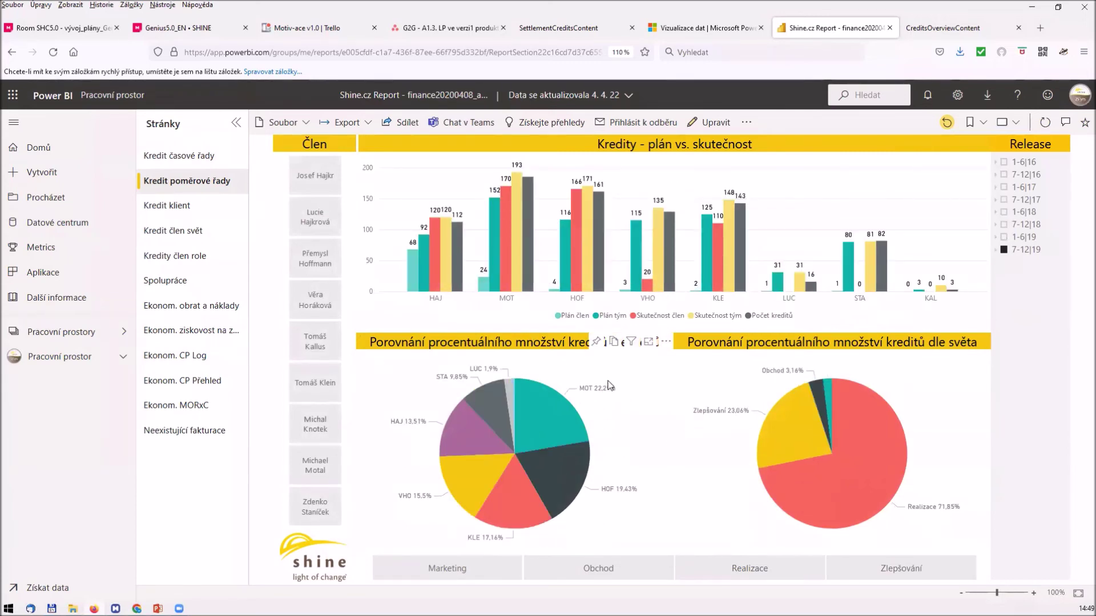
click(890, 569)
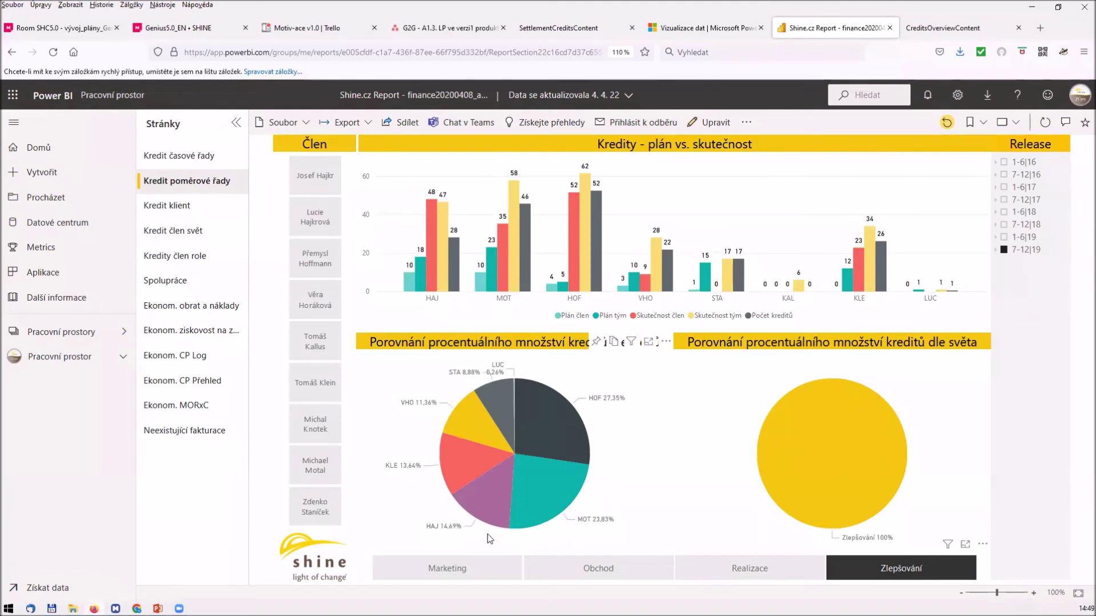
click(740, 572)
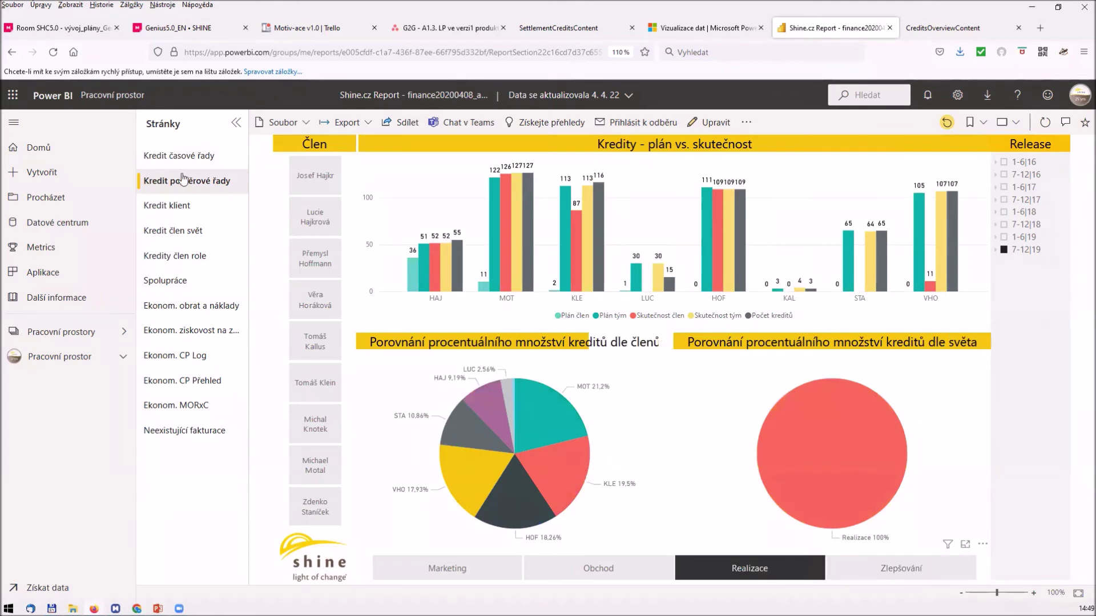
Step: On the Ekonom. ziskovost report page, enlarge the Přehled klientů dle obratu a nákladů chart and examine the clients' turnover and costs
click(169, 335)
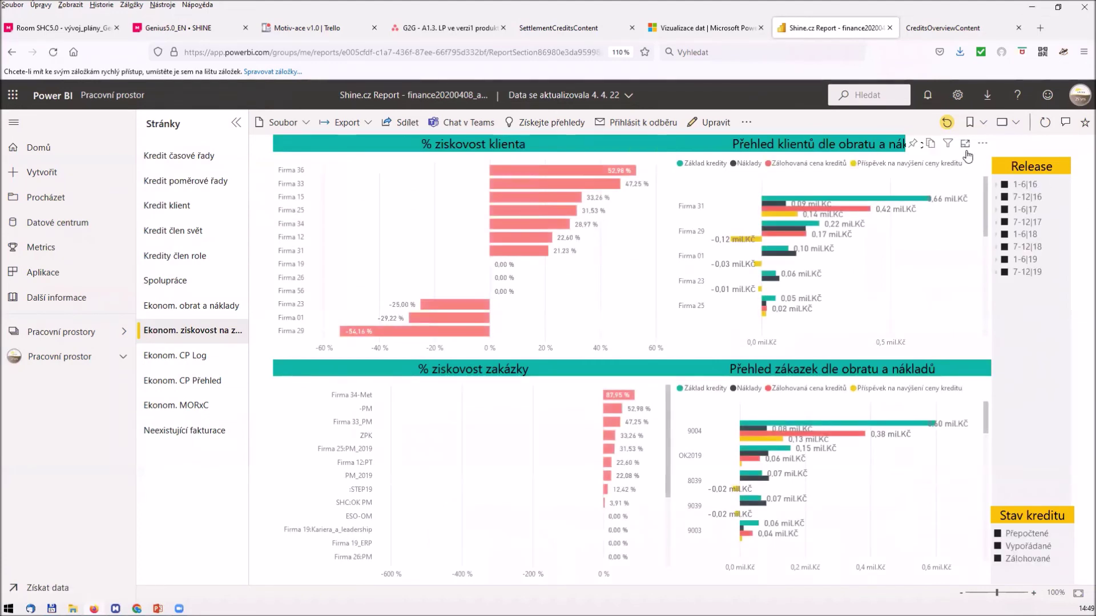
click(965, 149)
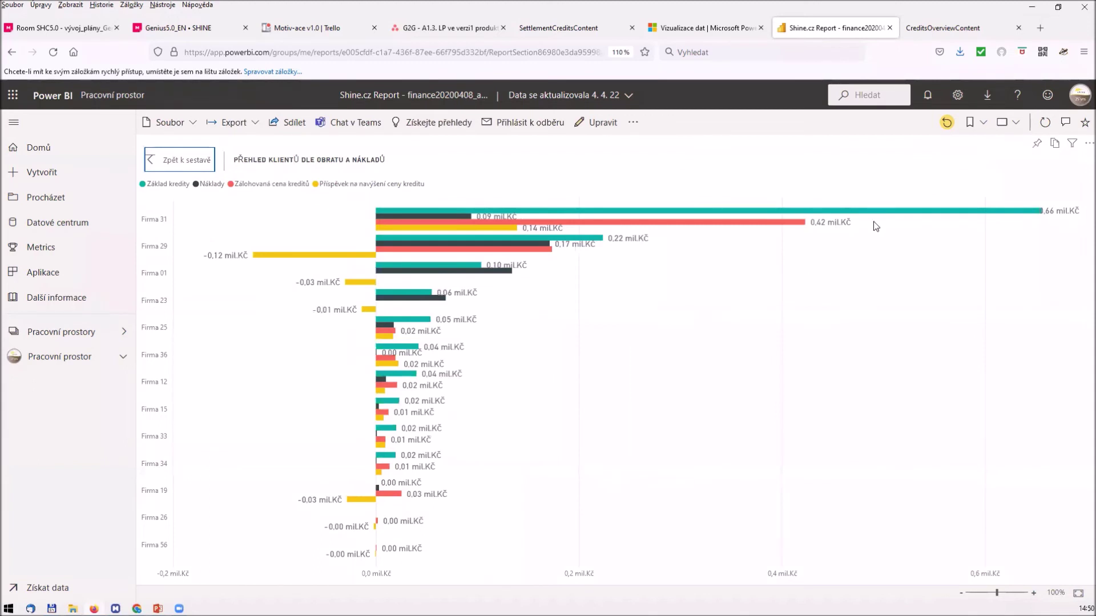
mouse_move(921, 215)
mouse_move(745, 226)
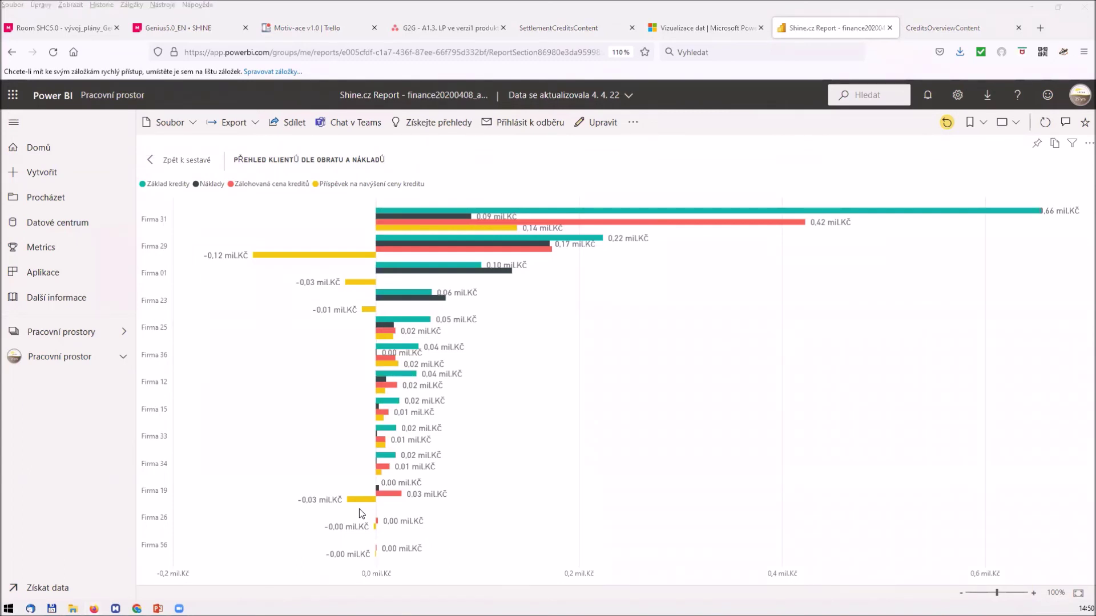
key(alt+Tab)
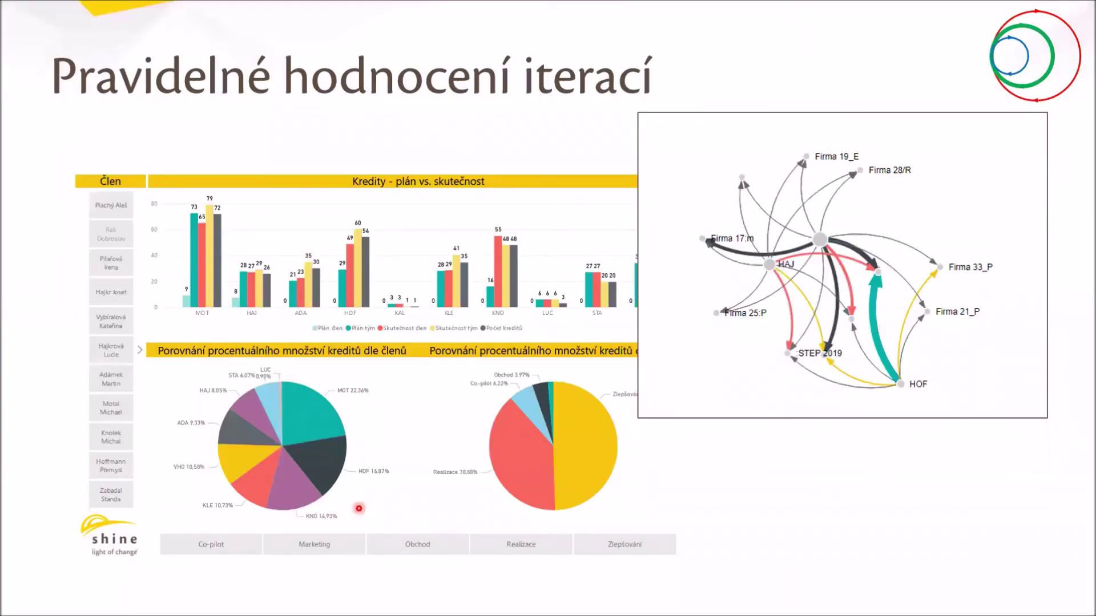
key(Right)
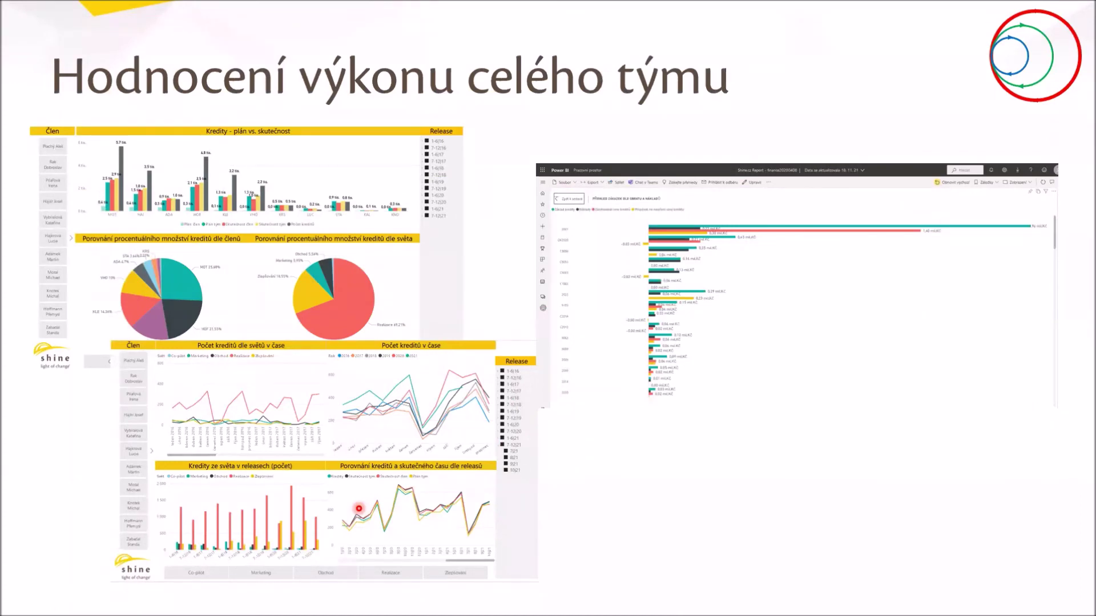
key(Right)
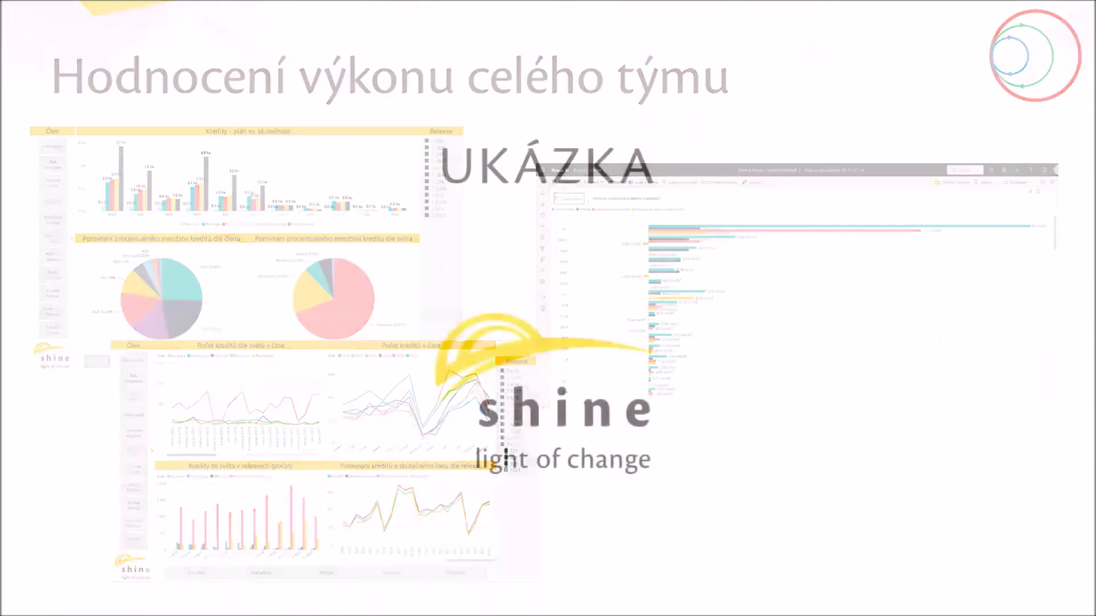
key(Right)
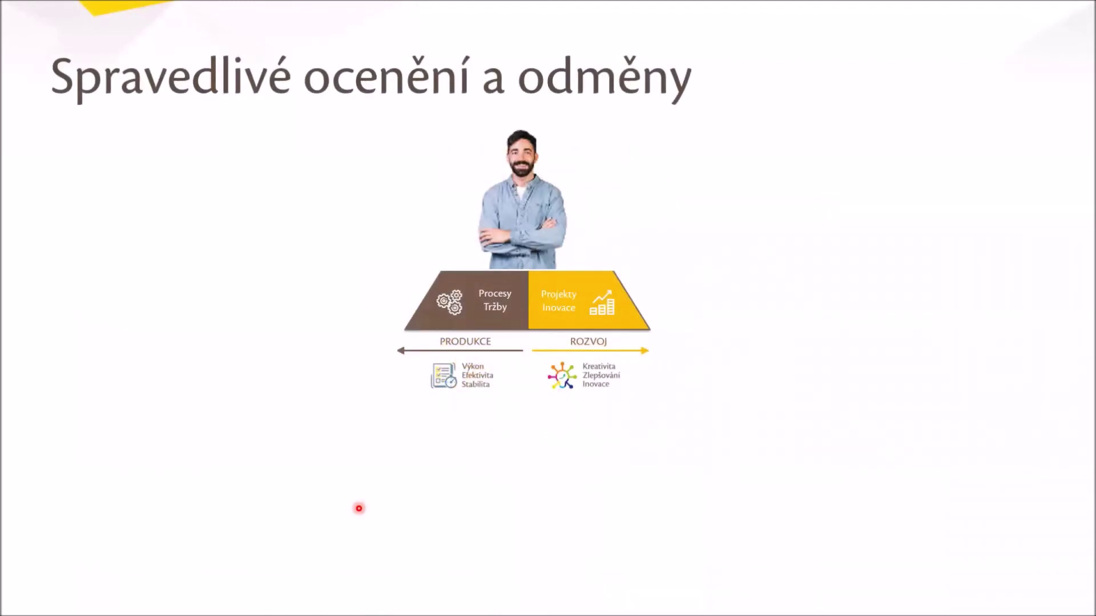
key(Right)
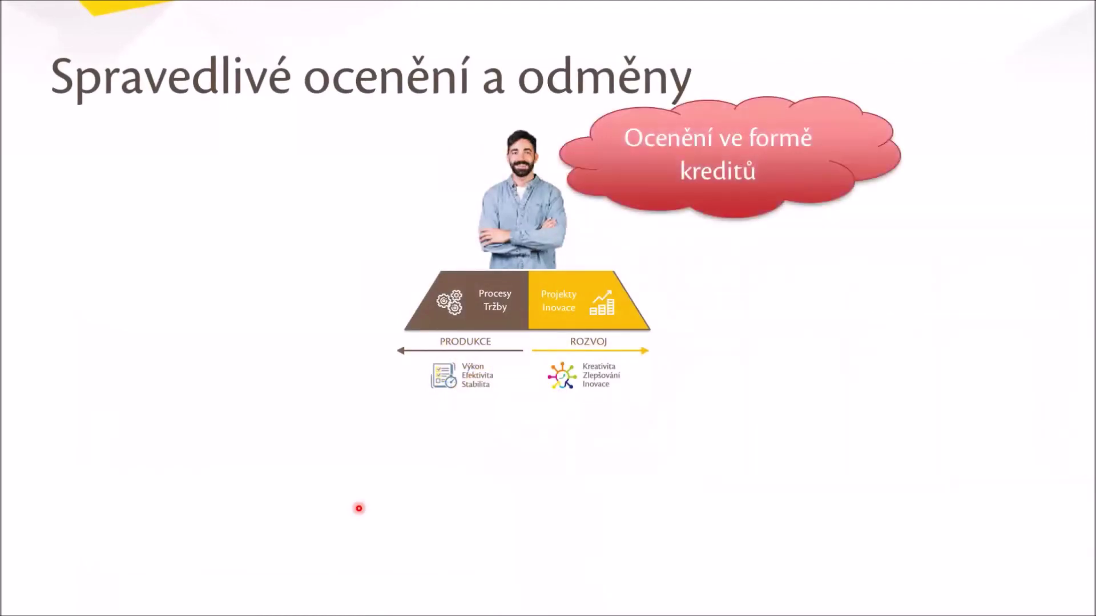